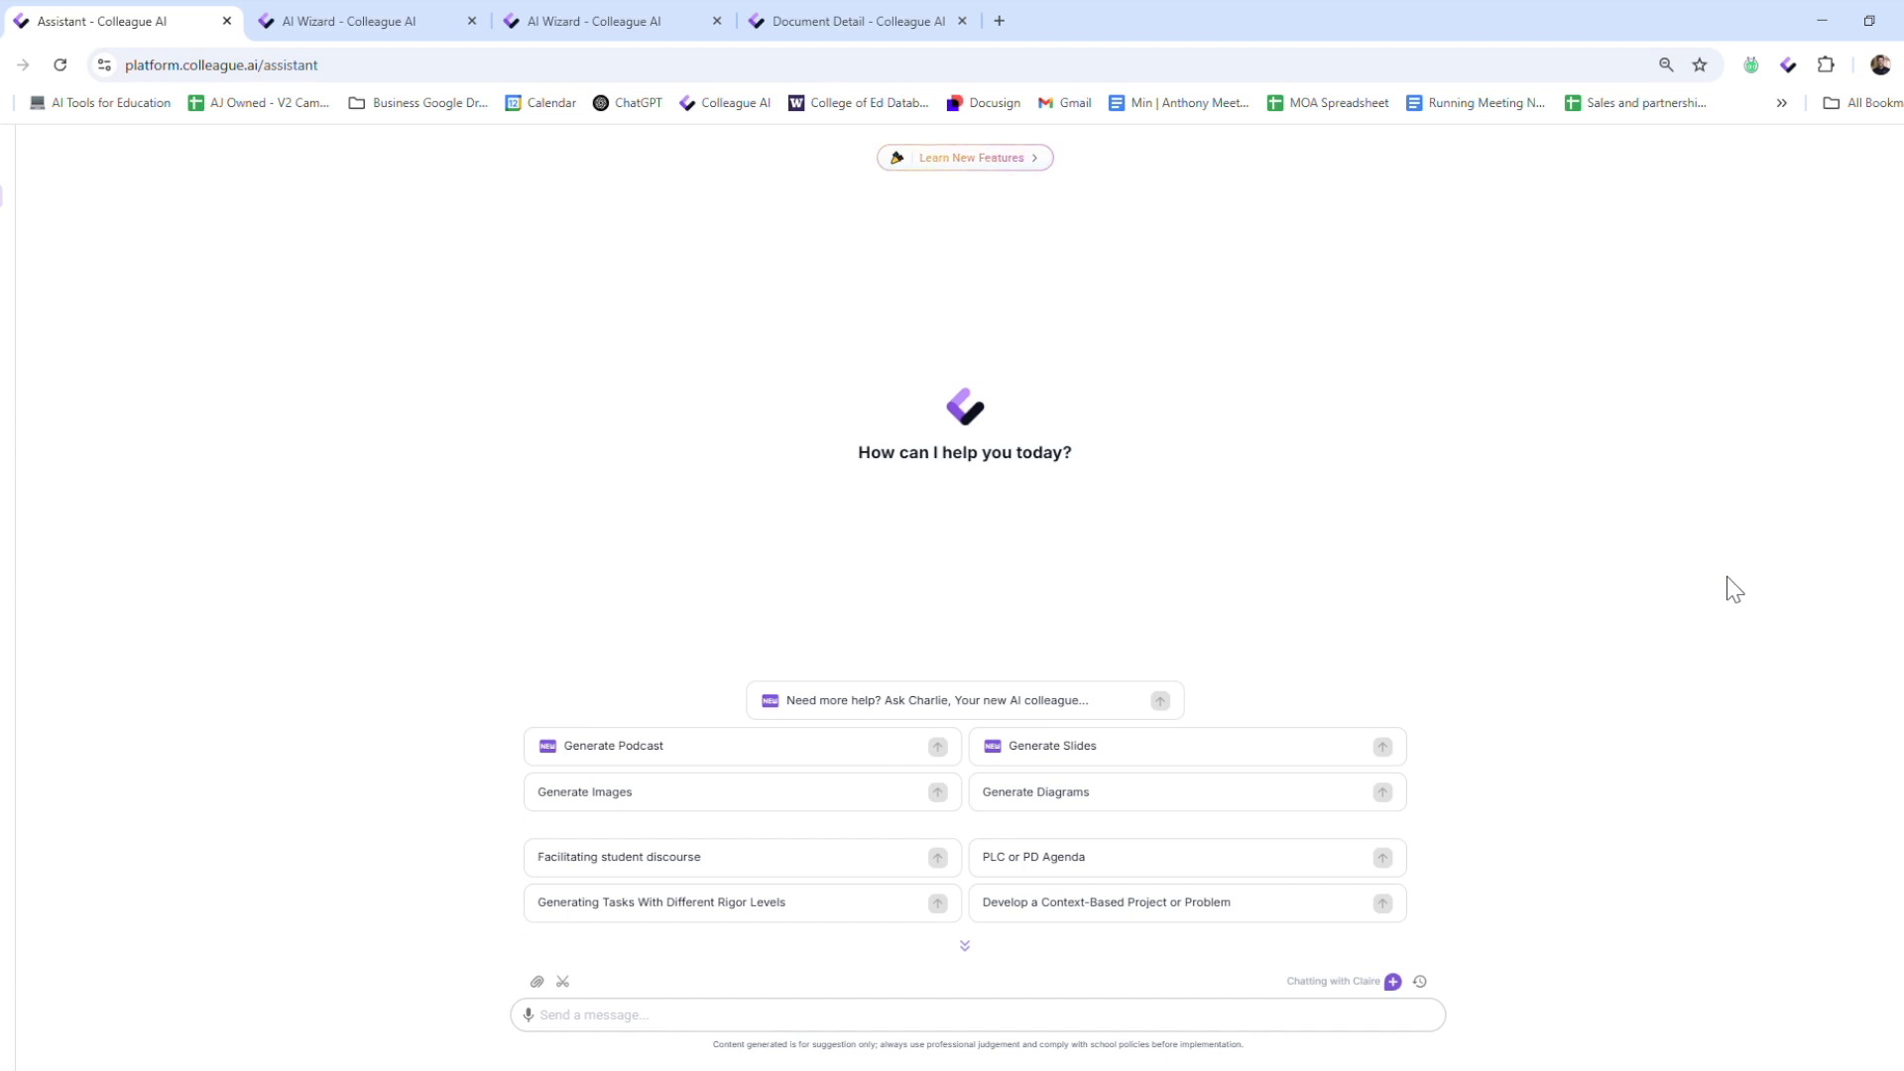
Open the content generator, switch to the prefilled 3rd Grade Math Word Problem standards rubric form, and view its rubric type options
{"action": "mouse_move", "coordinate": [8, 223]}
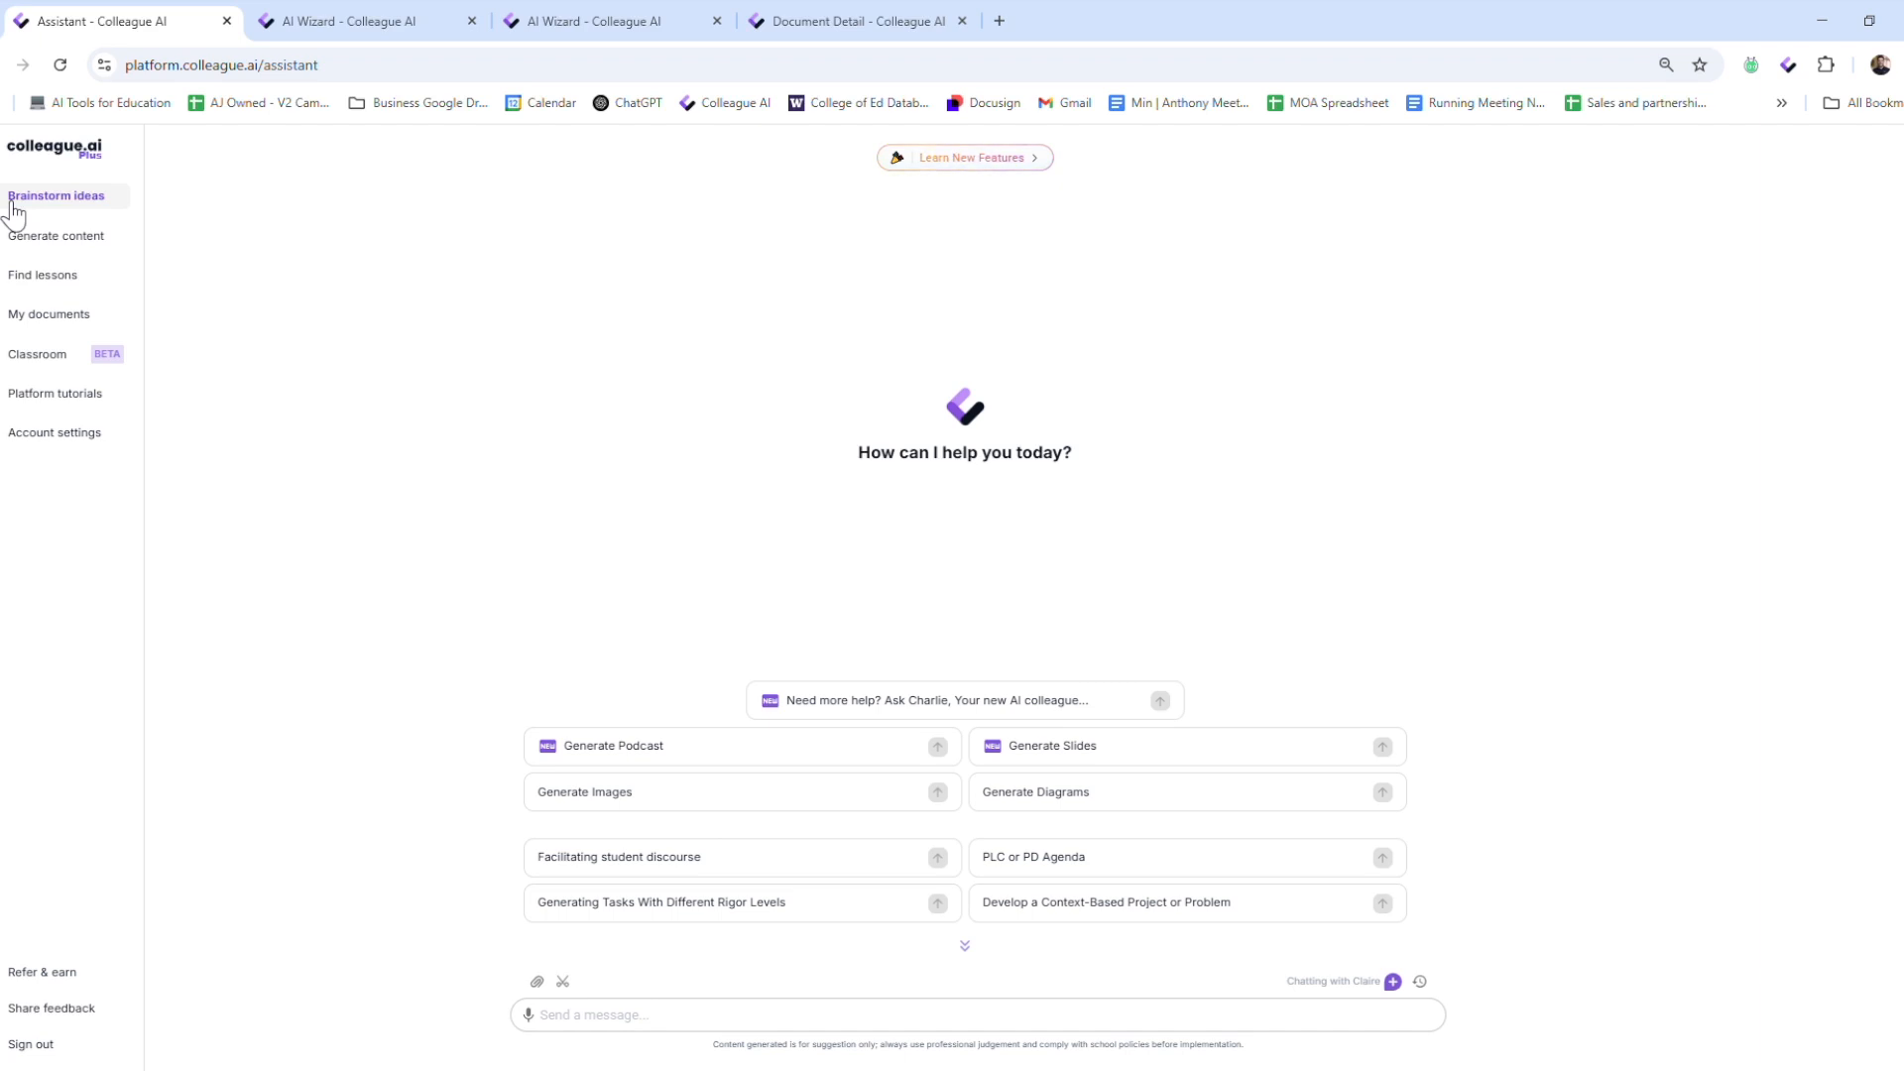
{"action": "left_click", "coordinate": [57, 238]}
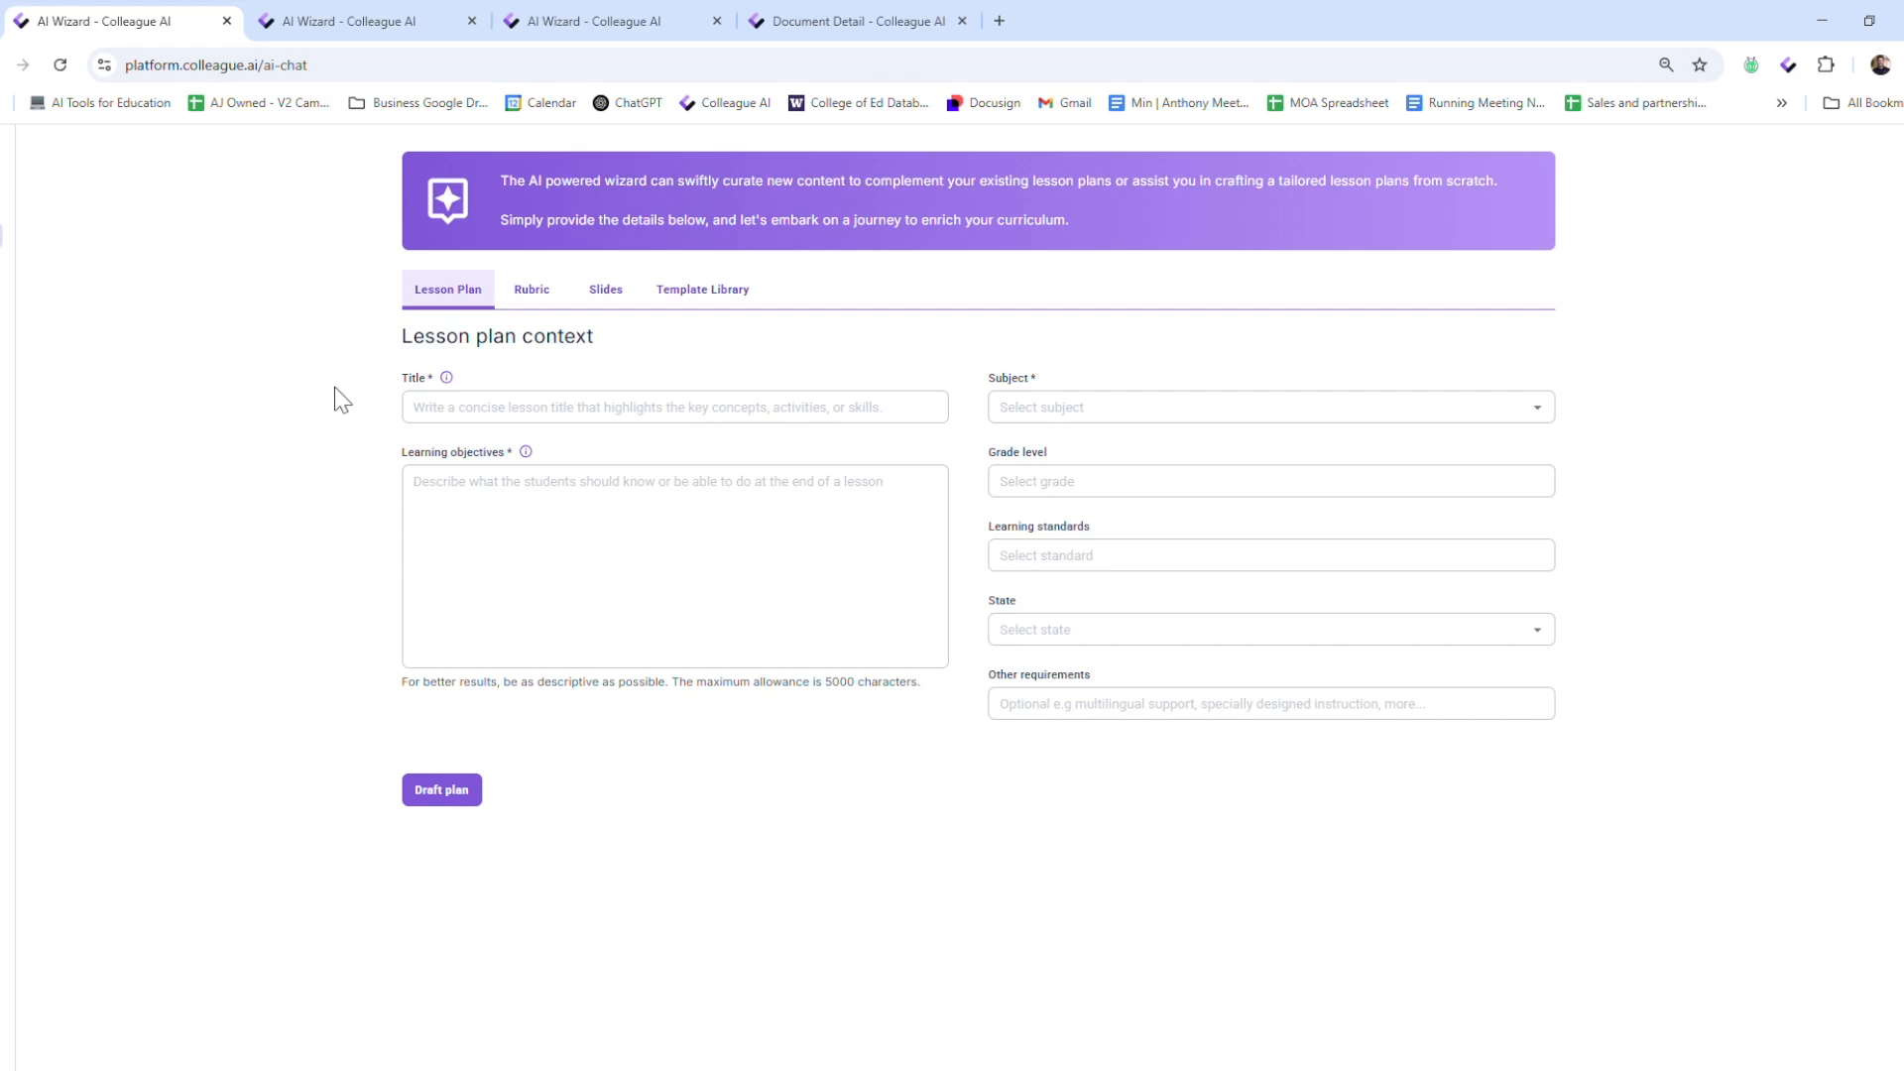
{"action": "key", "text": "ctrl+Tab"}
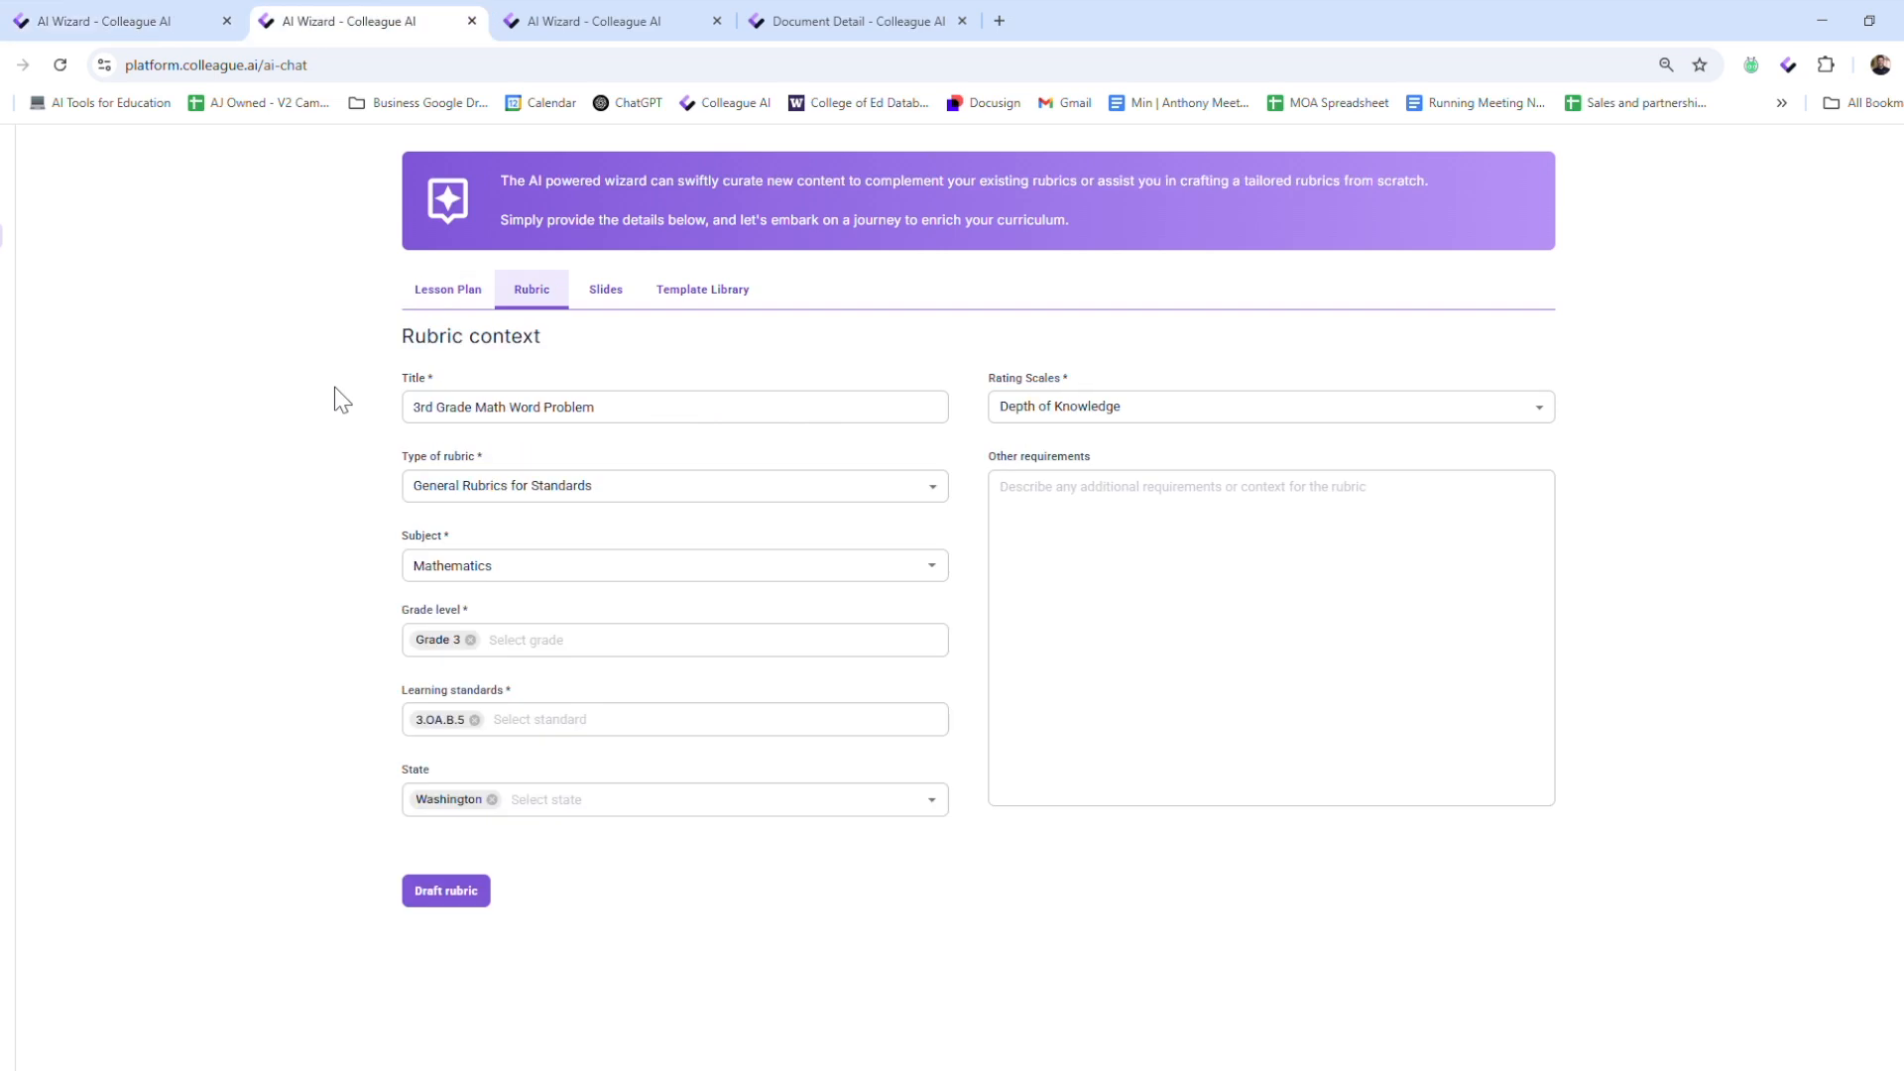
{"action": "left_click", "coordinate": [535, 501]}
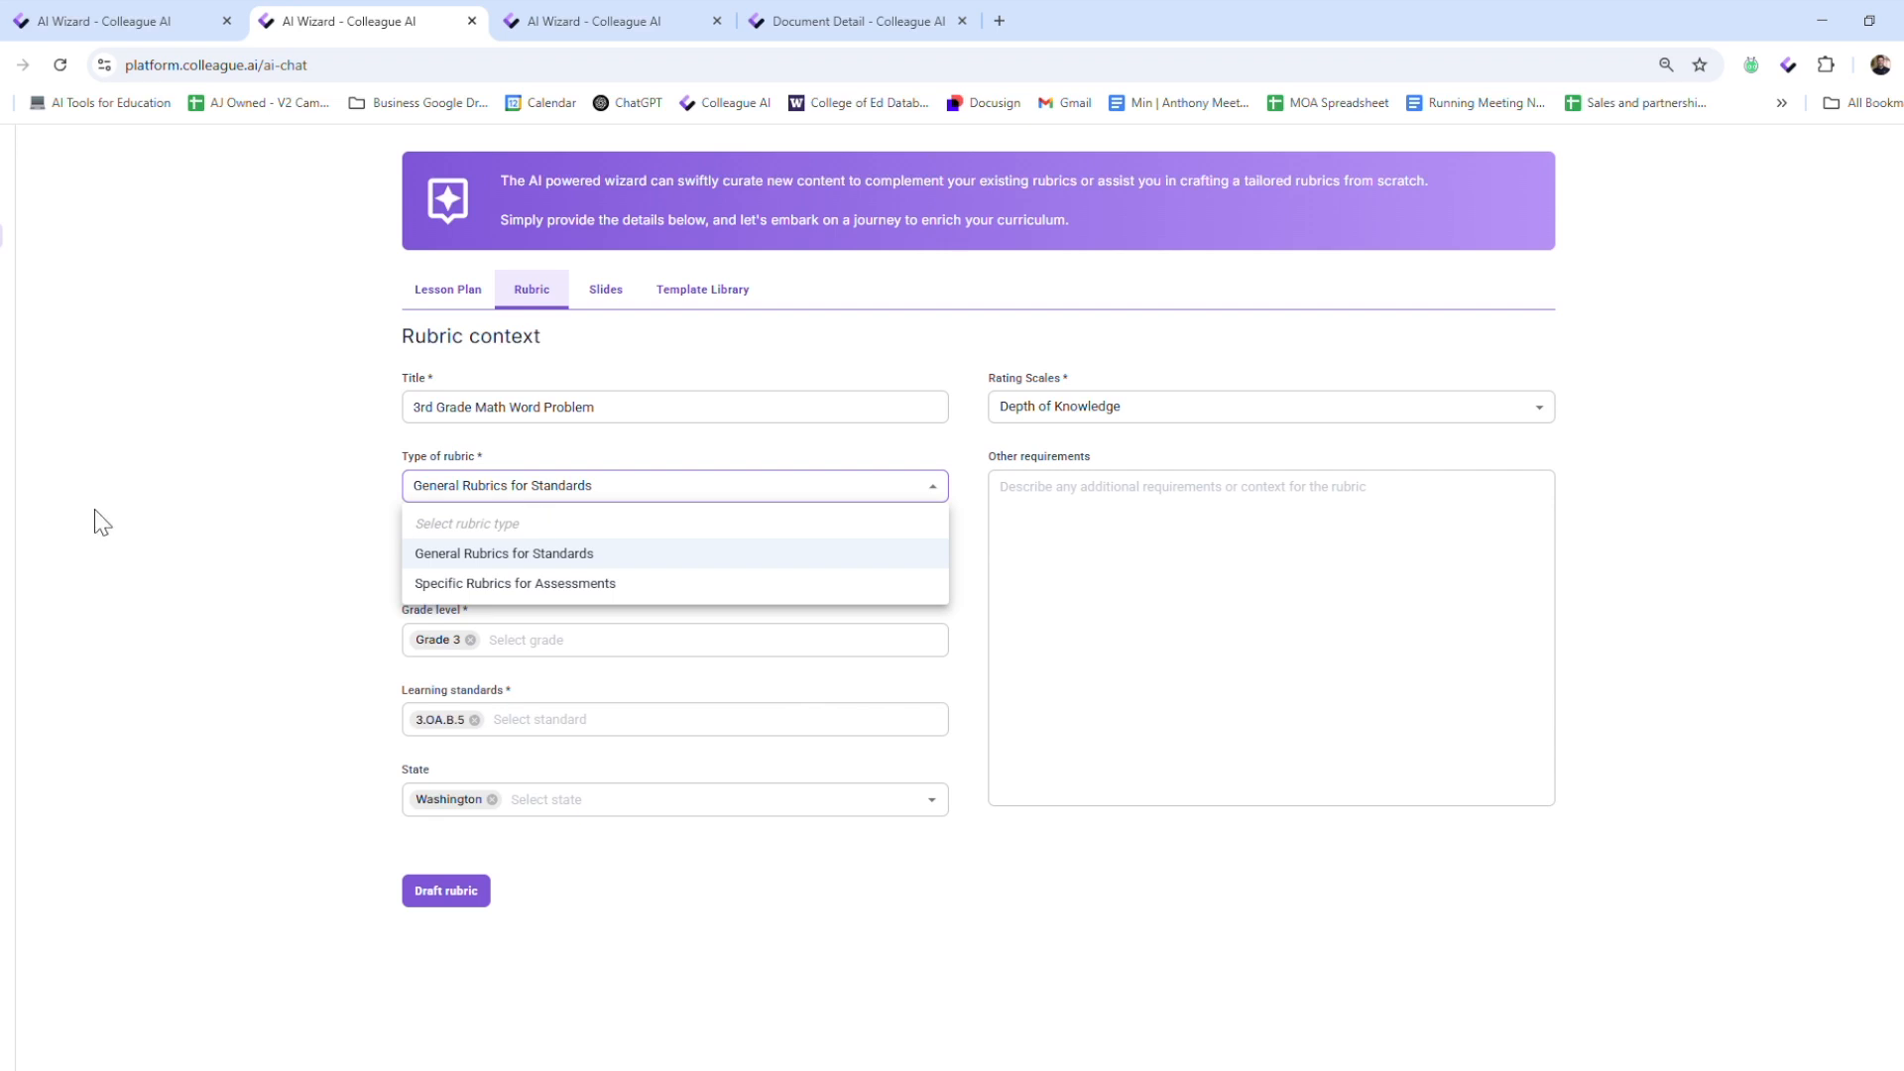
{"action": "left_click", "coordinate": [166, 522]}
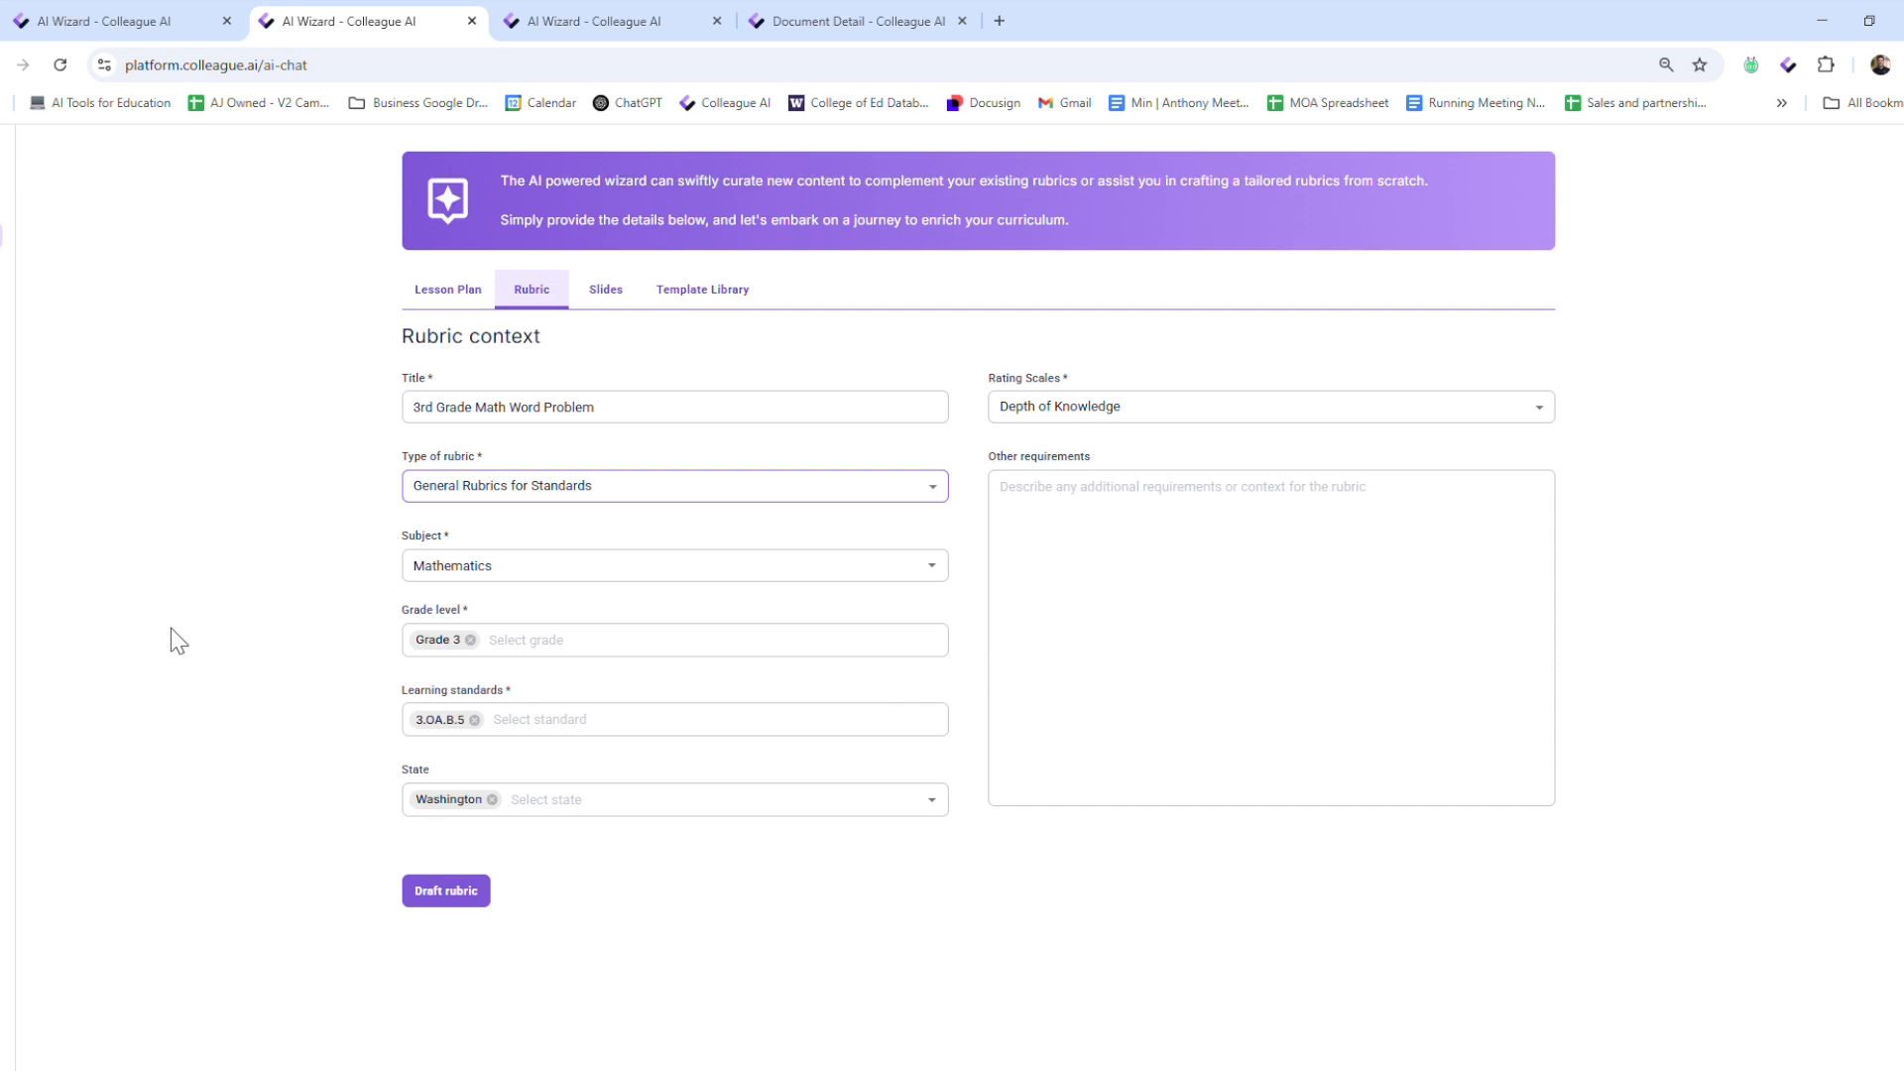
Try the option to provide custom rating scales, and return the rating scale to Depth of Knowledge
{"action": "left_click", "coordinate": [1071, 413]}
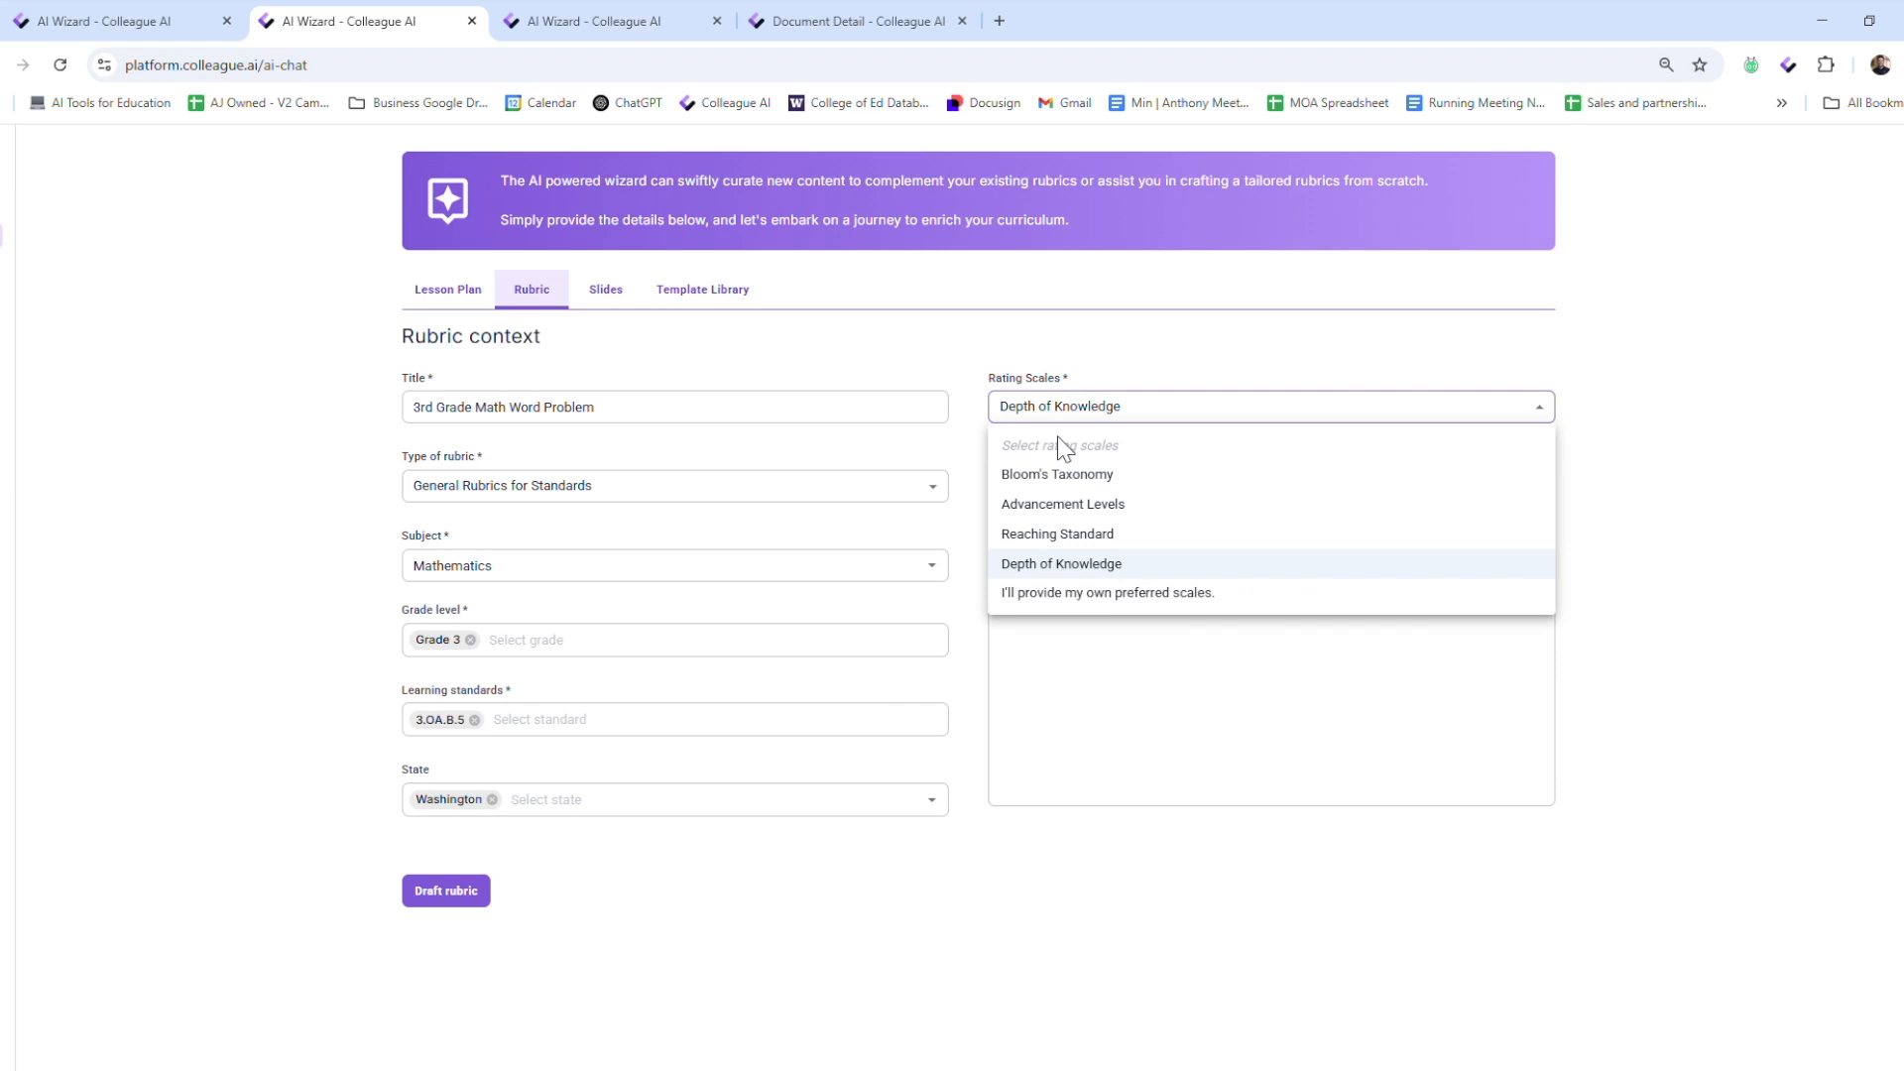
{"action": "left_click", "coordinate": [1195, 593]}
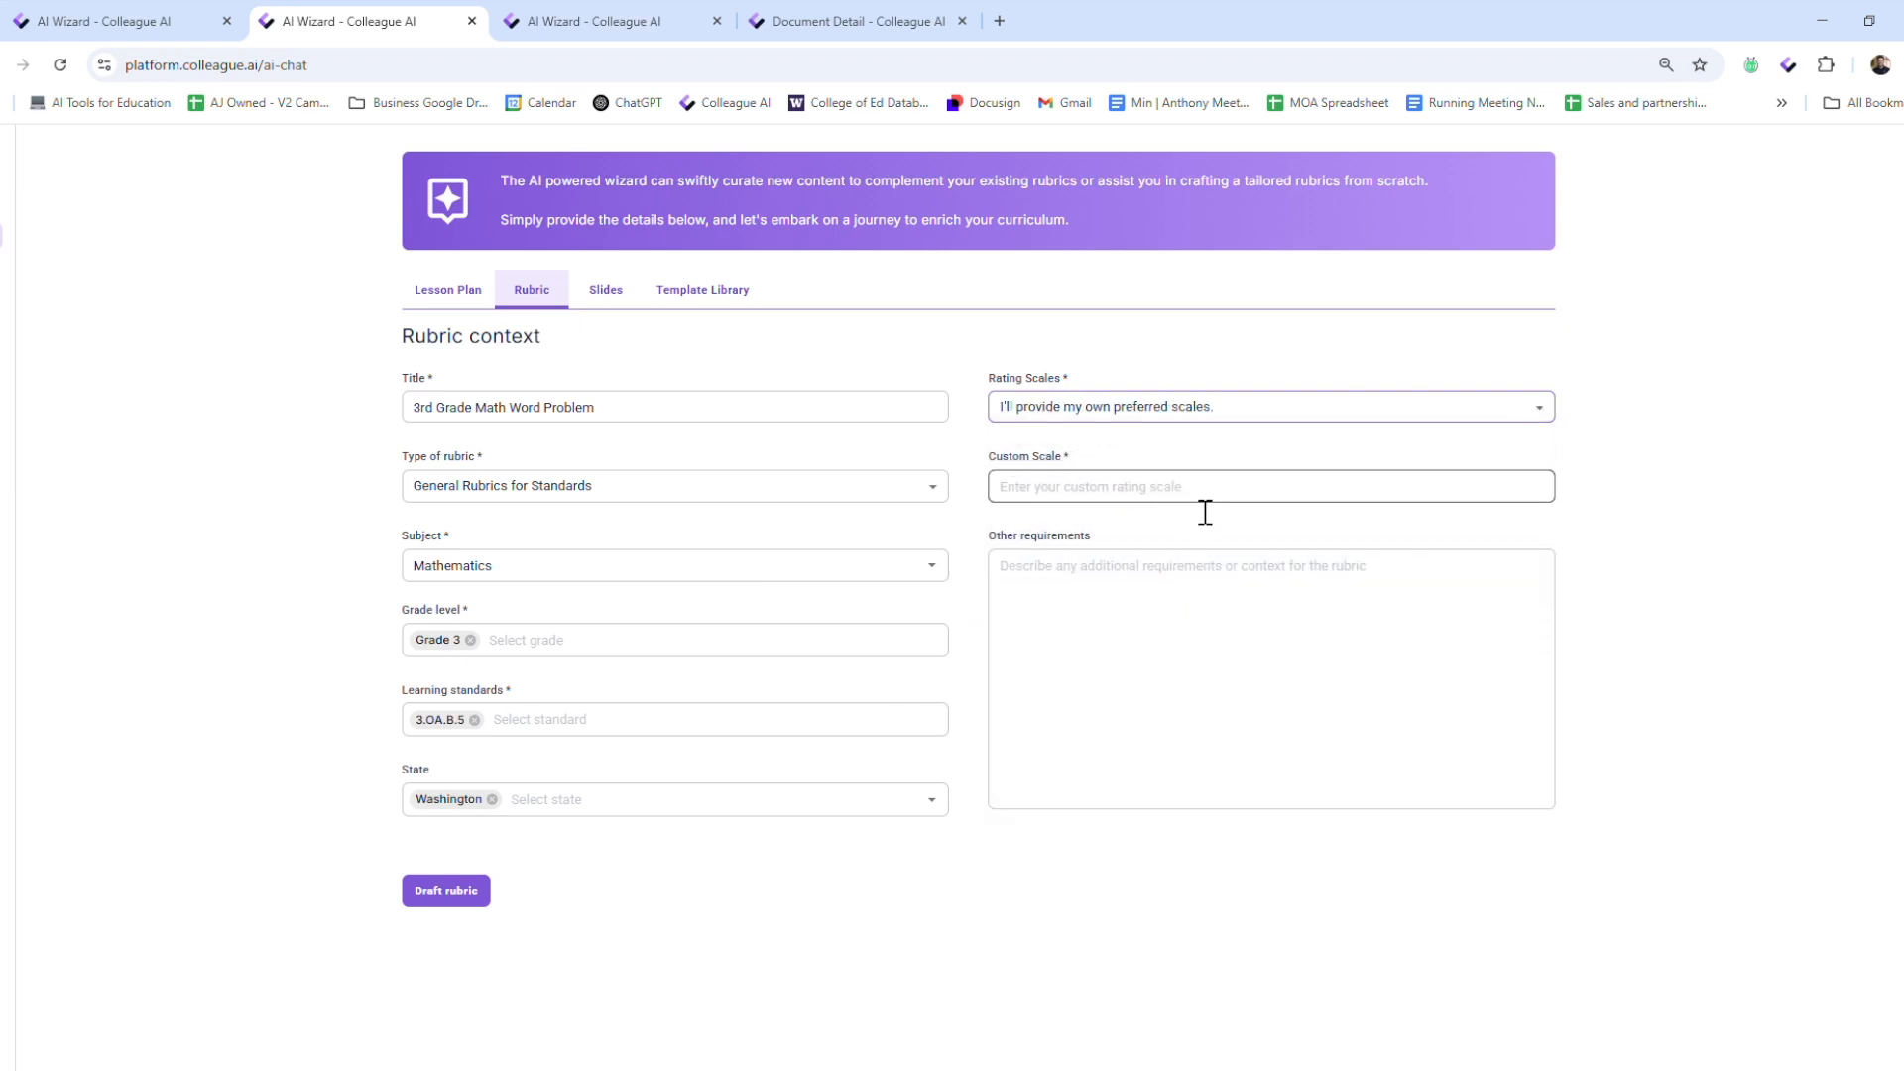
{"action": "left_click", "coordinate": [1202, 511]}
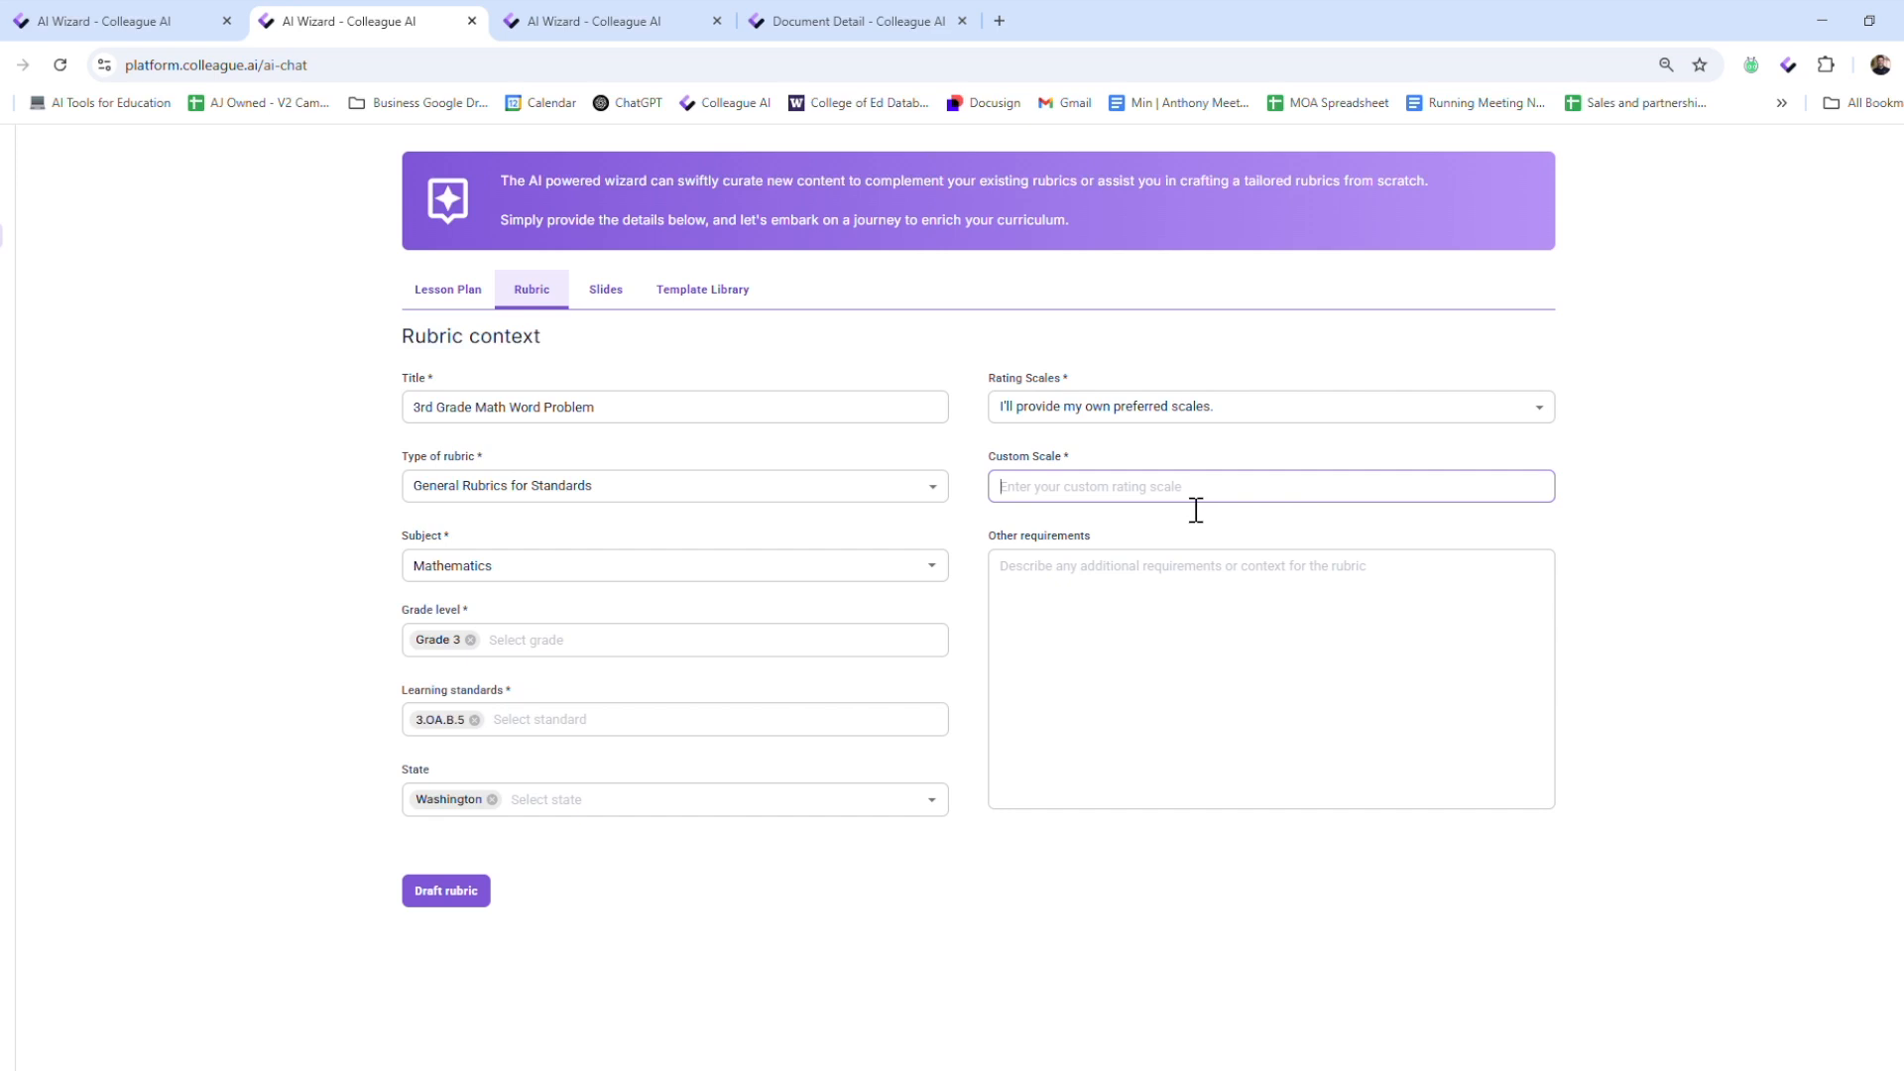
{"action": "left_click", "coordinate": [1169, 407]}
{"action": "left_click", "coordinate": [1166, 563]}
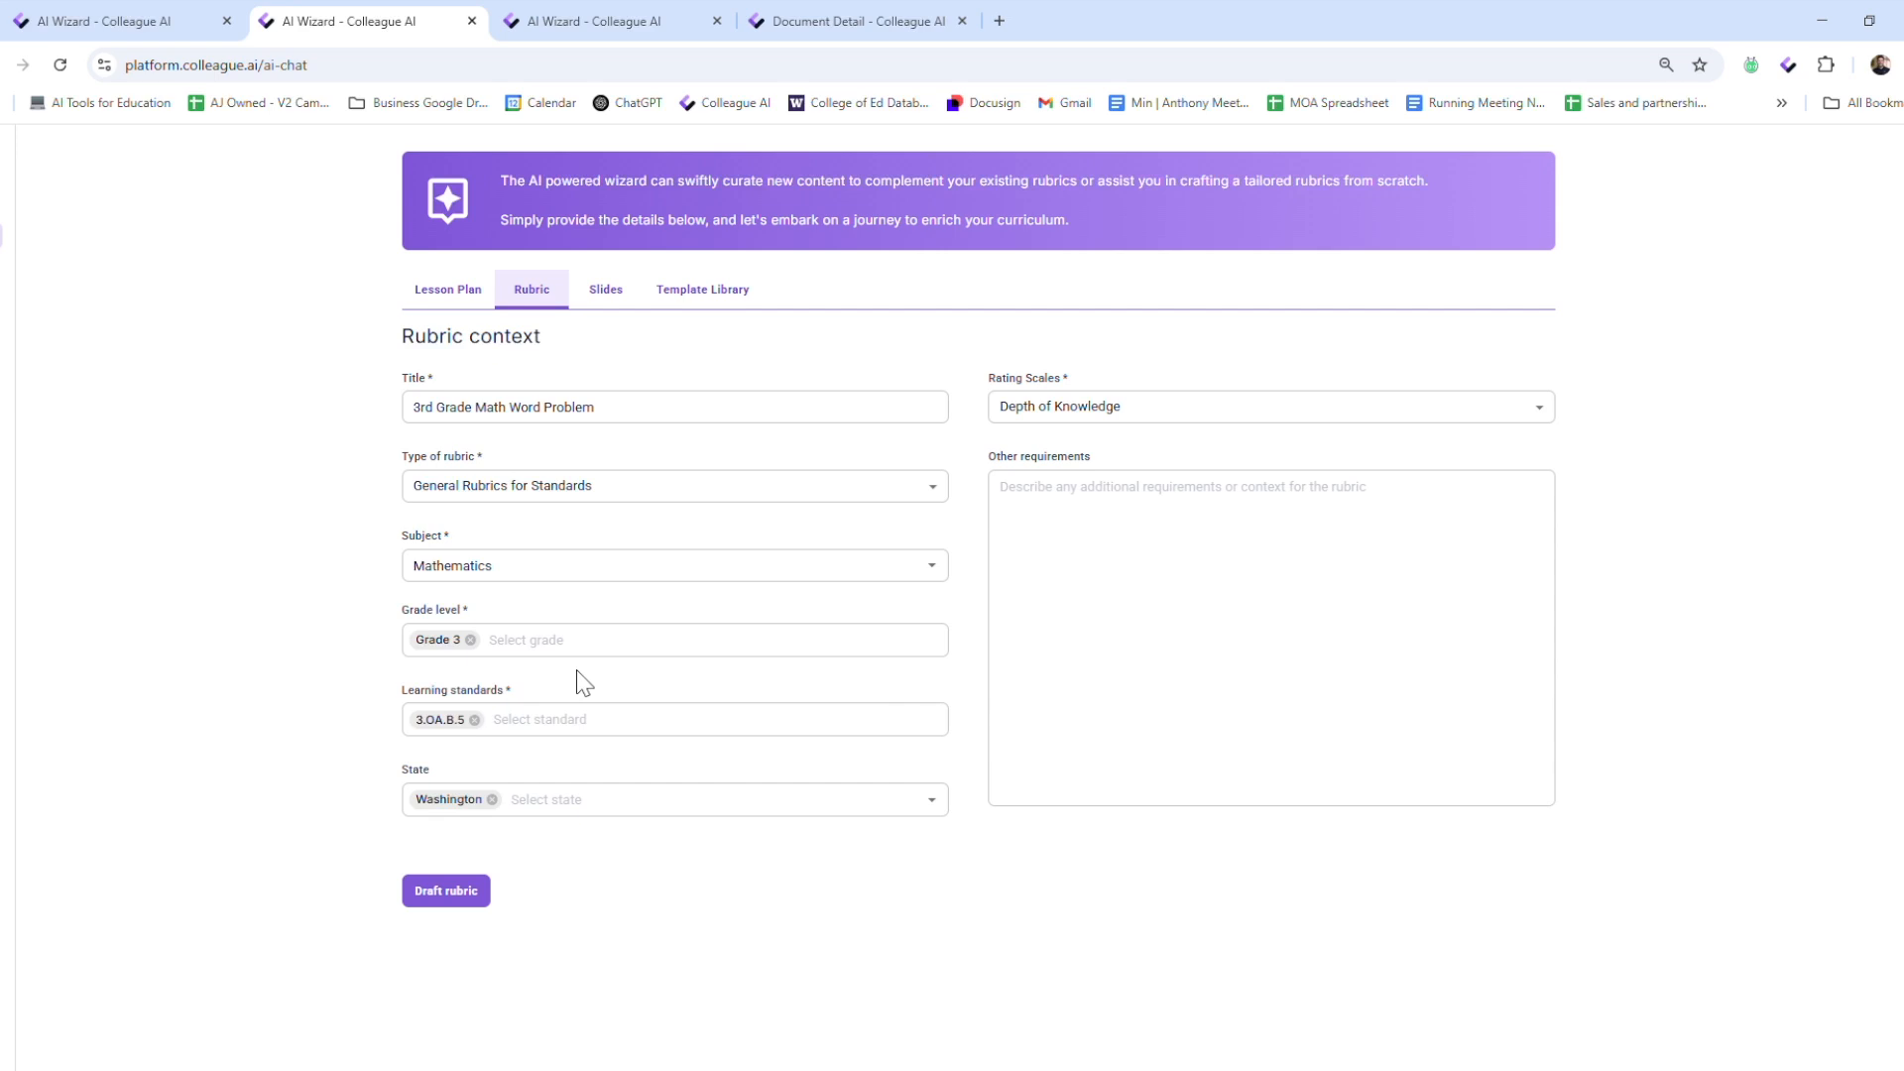
Add 3.OA.A.3 to the rubric's learning standards
{"action": "left_click", "coordinate": [573, 724]}
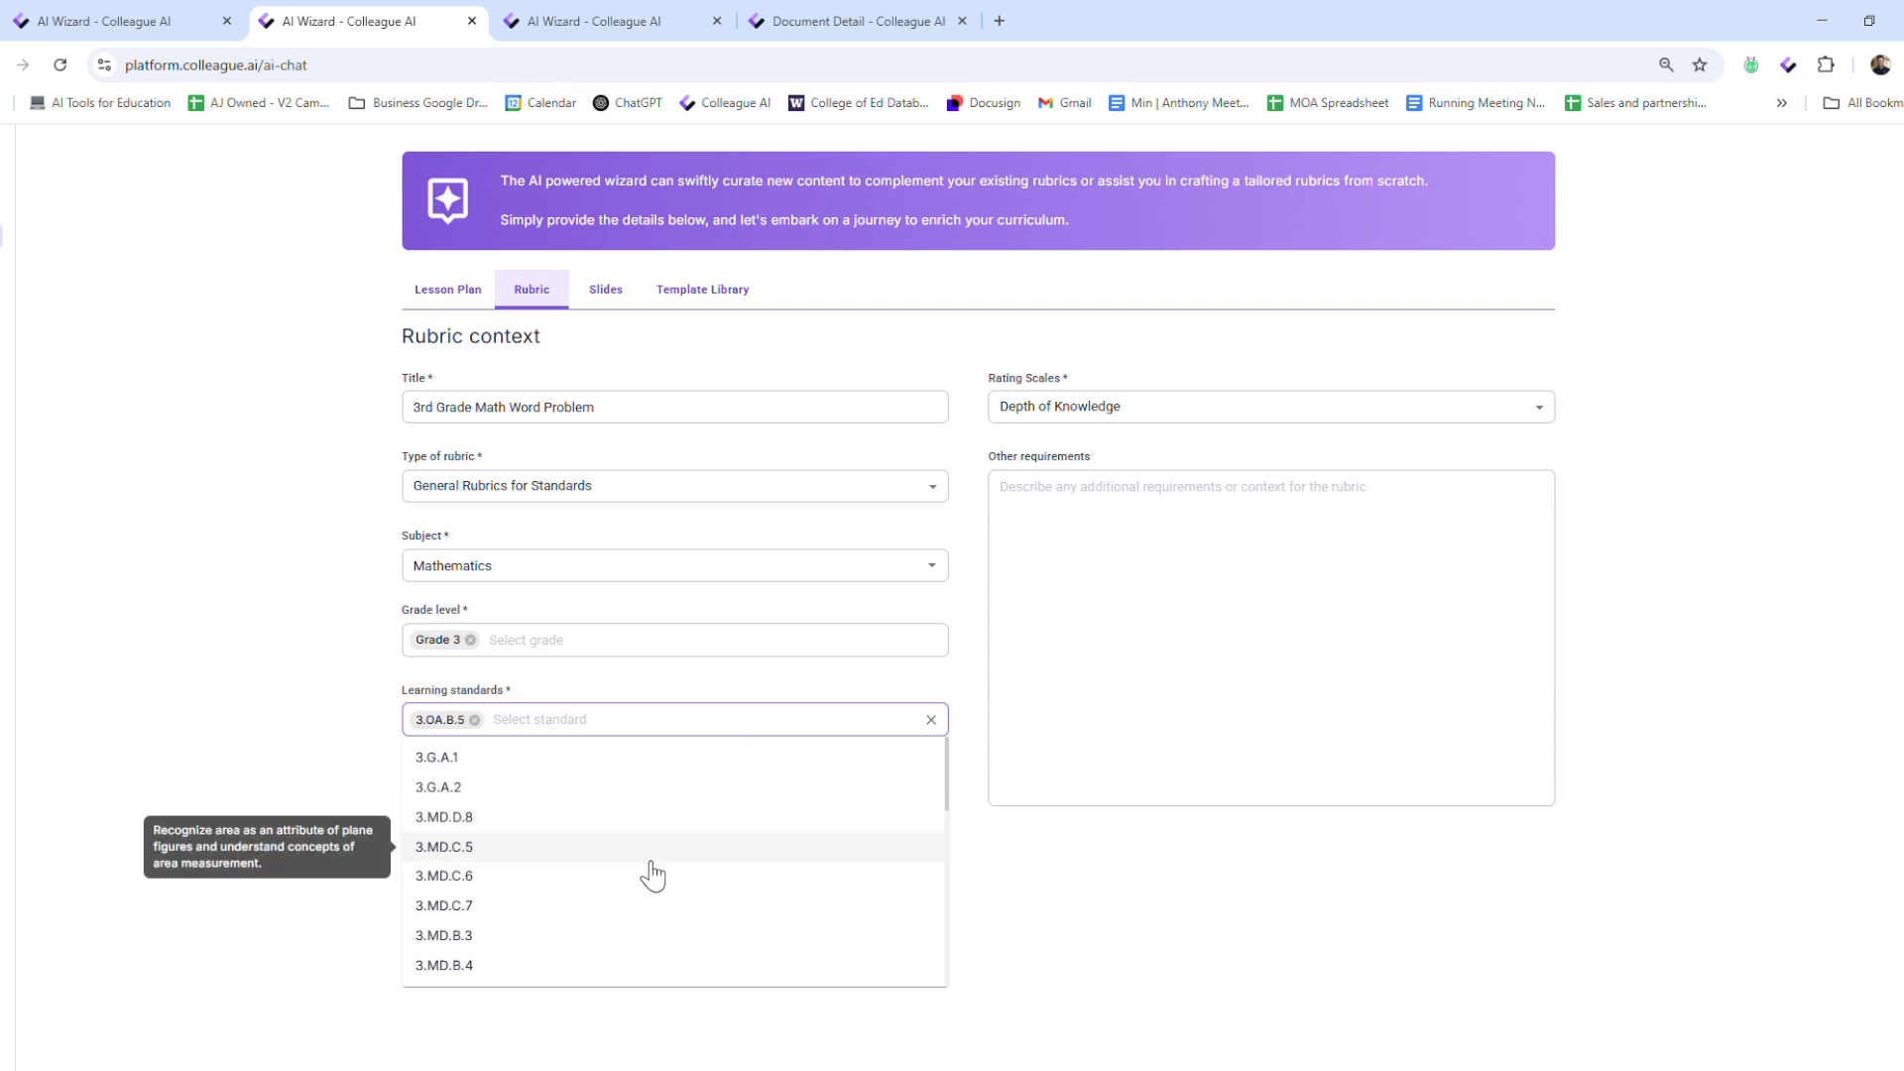
{"action": "scroll", "coordinate": [625, 876], "scroll_direction": "down", "scroll_amount": 2}
{"action": "scroll", "coordinate": [625, 876], "scroll_direction": "down", "scroll_amount": 2}
{"action": "left_click", "coordinate": [570, 881]}
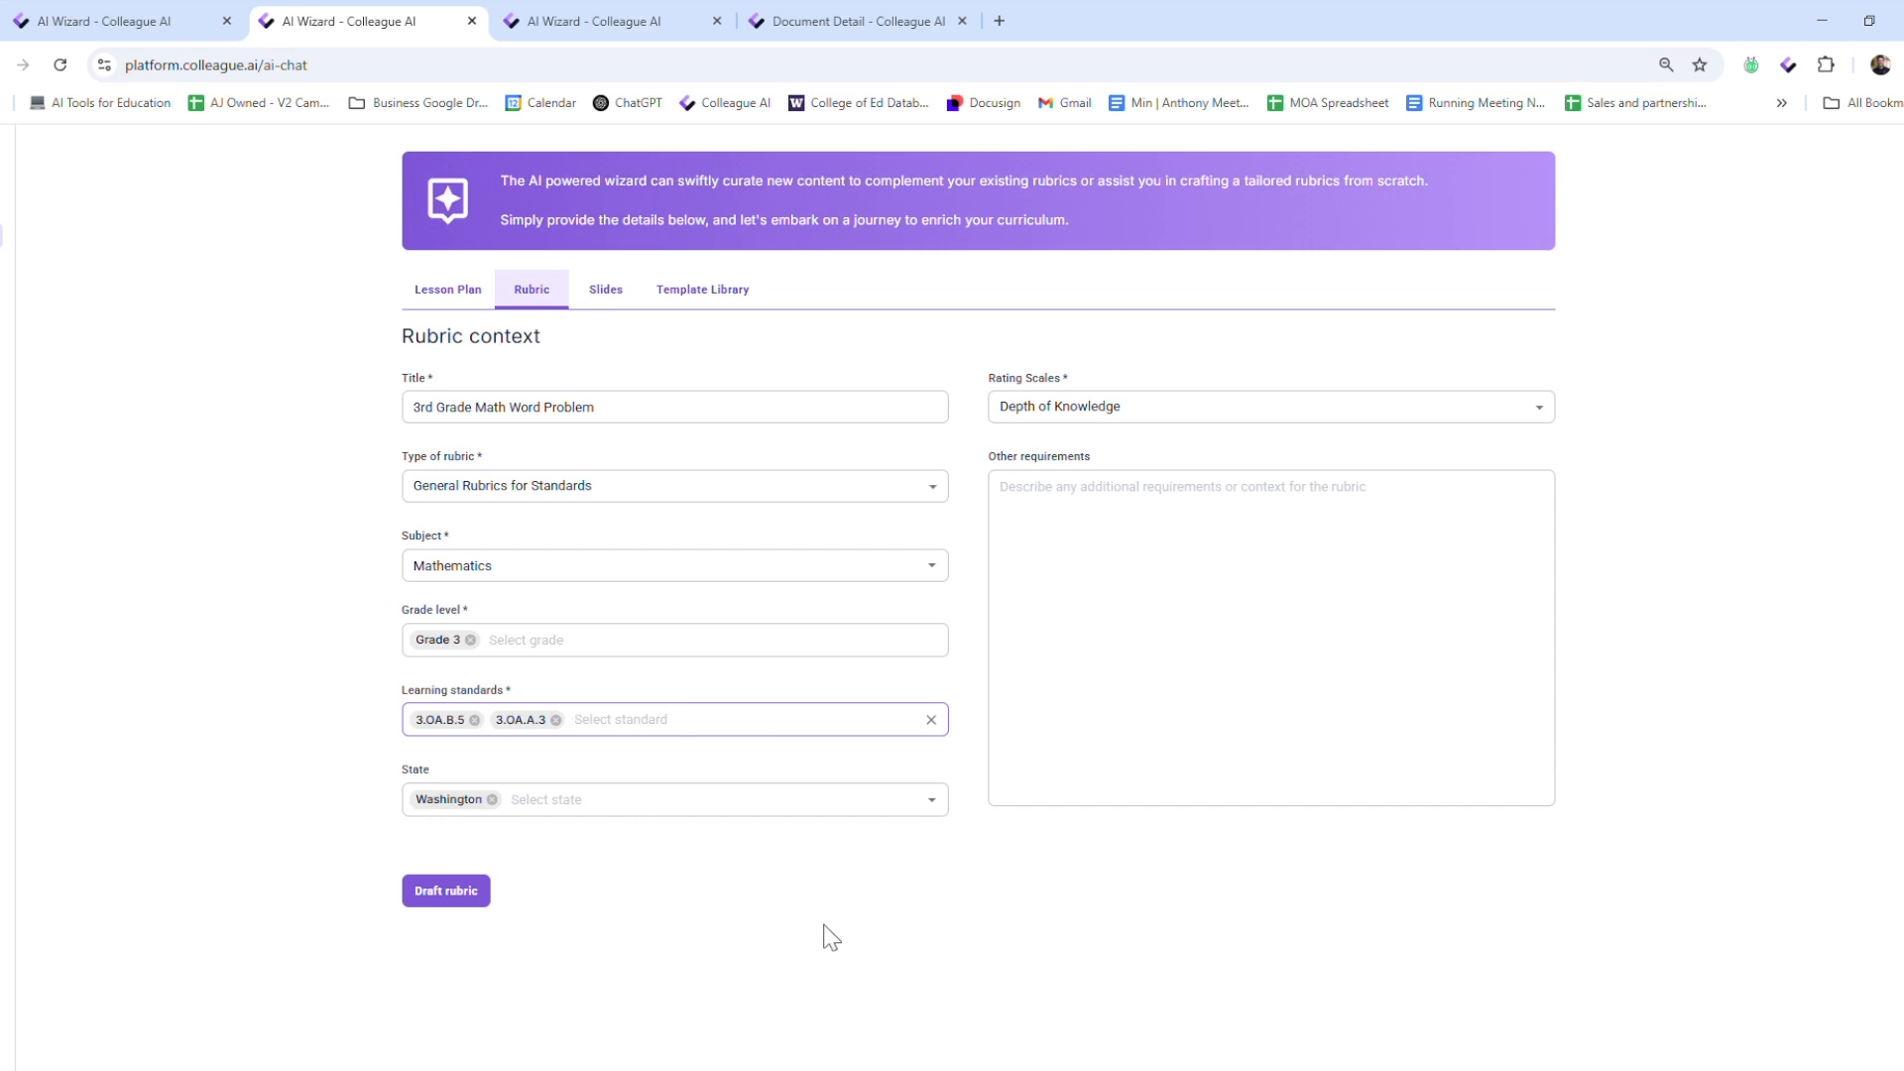
Switch to the Specific Rubrics for Assessments form, upload an image of the assessment document, and draft the rubric
{"action": "key", "text": "ctrl+Tab"}
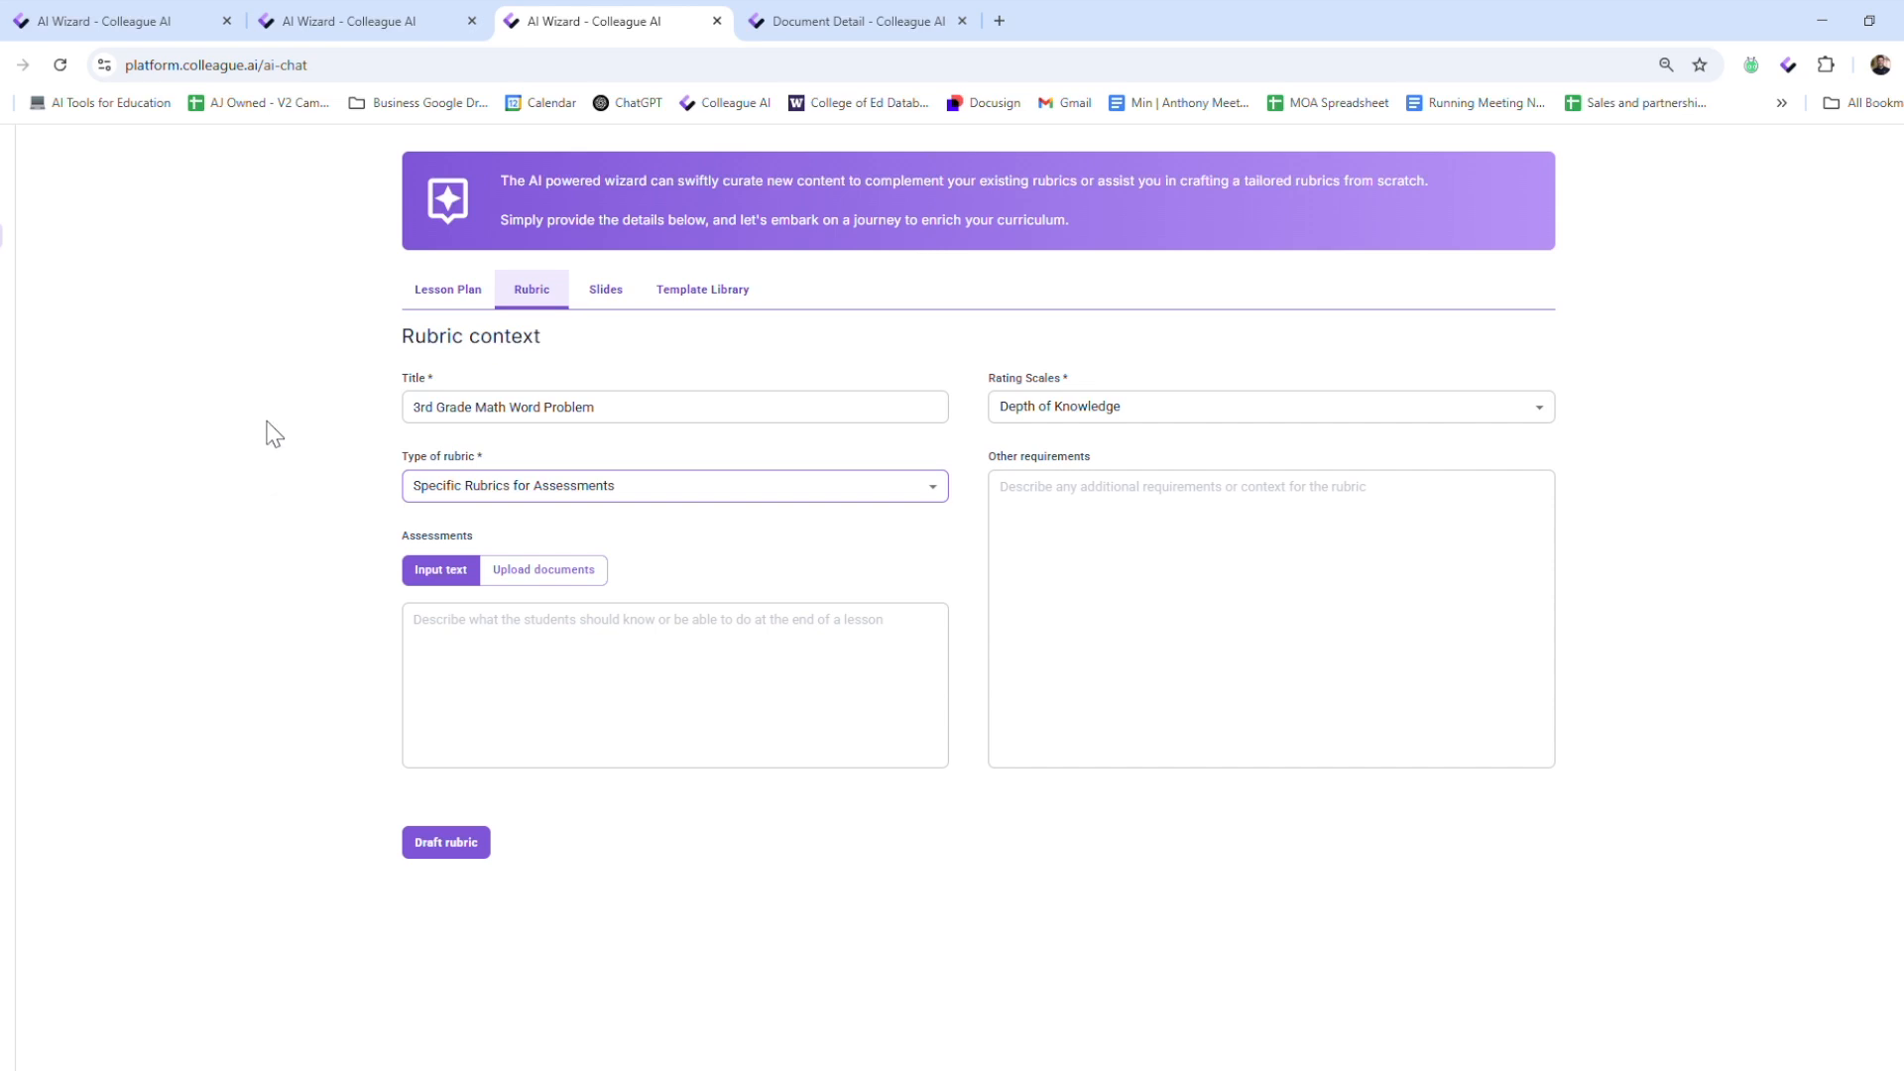
{"action": "left_click", "coordinate": [570, 589]}
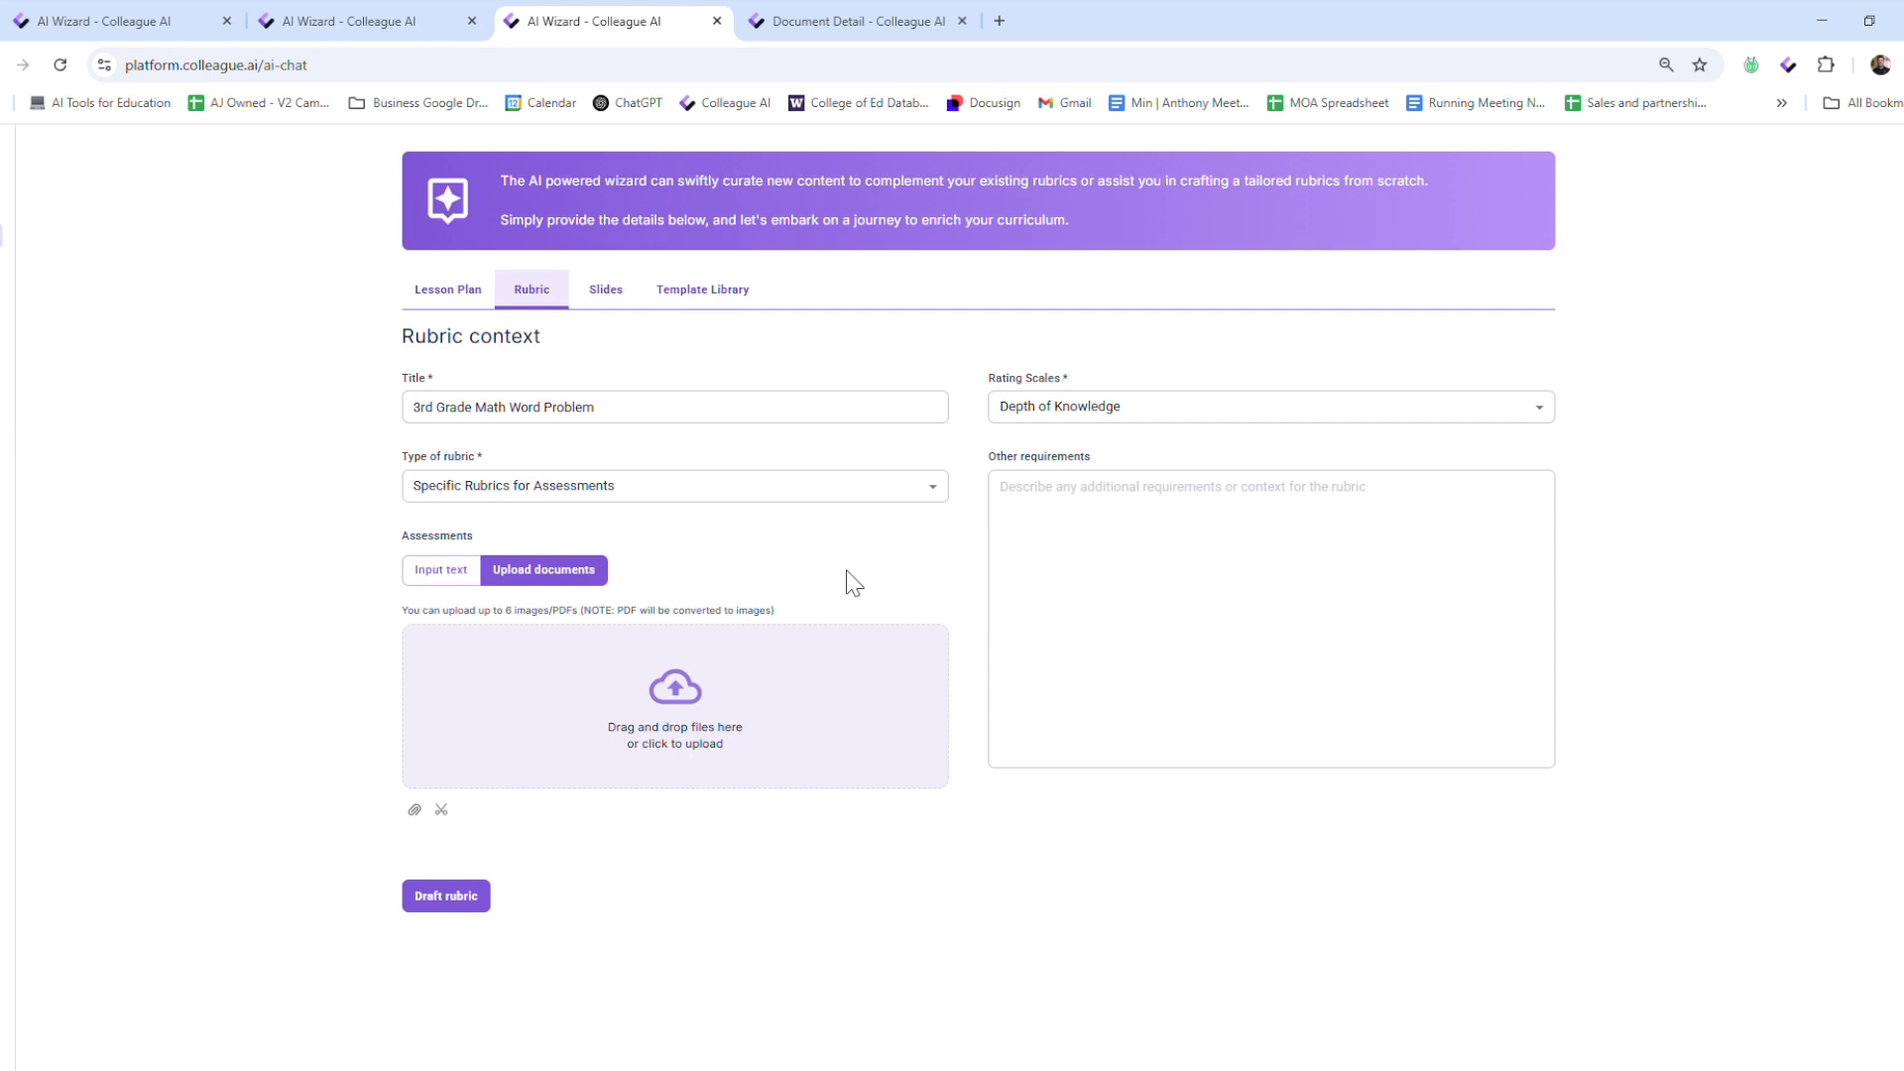
{"action": "left_click", "coordinate": [767, 722]}
{"action": "double_click", "coordinate": [473, 467]}
{"action": "scroll", "coordinate": [651, 875], "scroll_direction": "down", "scroll_amount": 1}
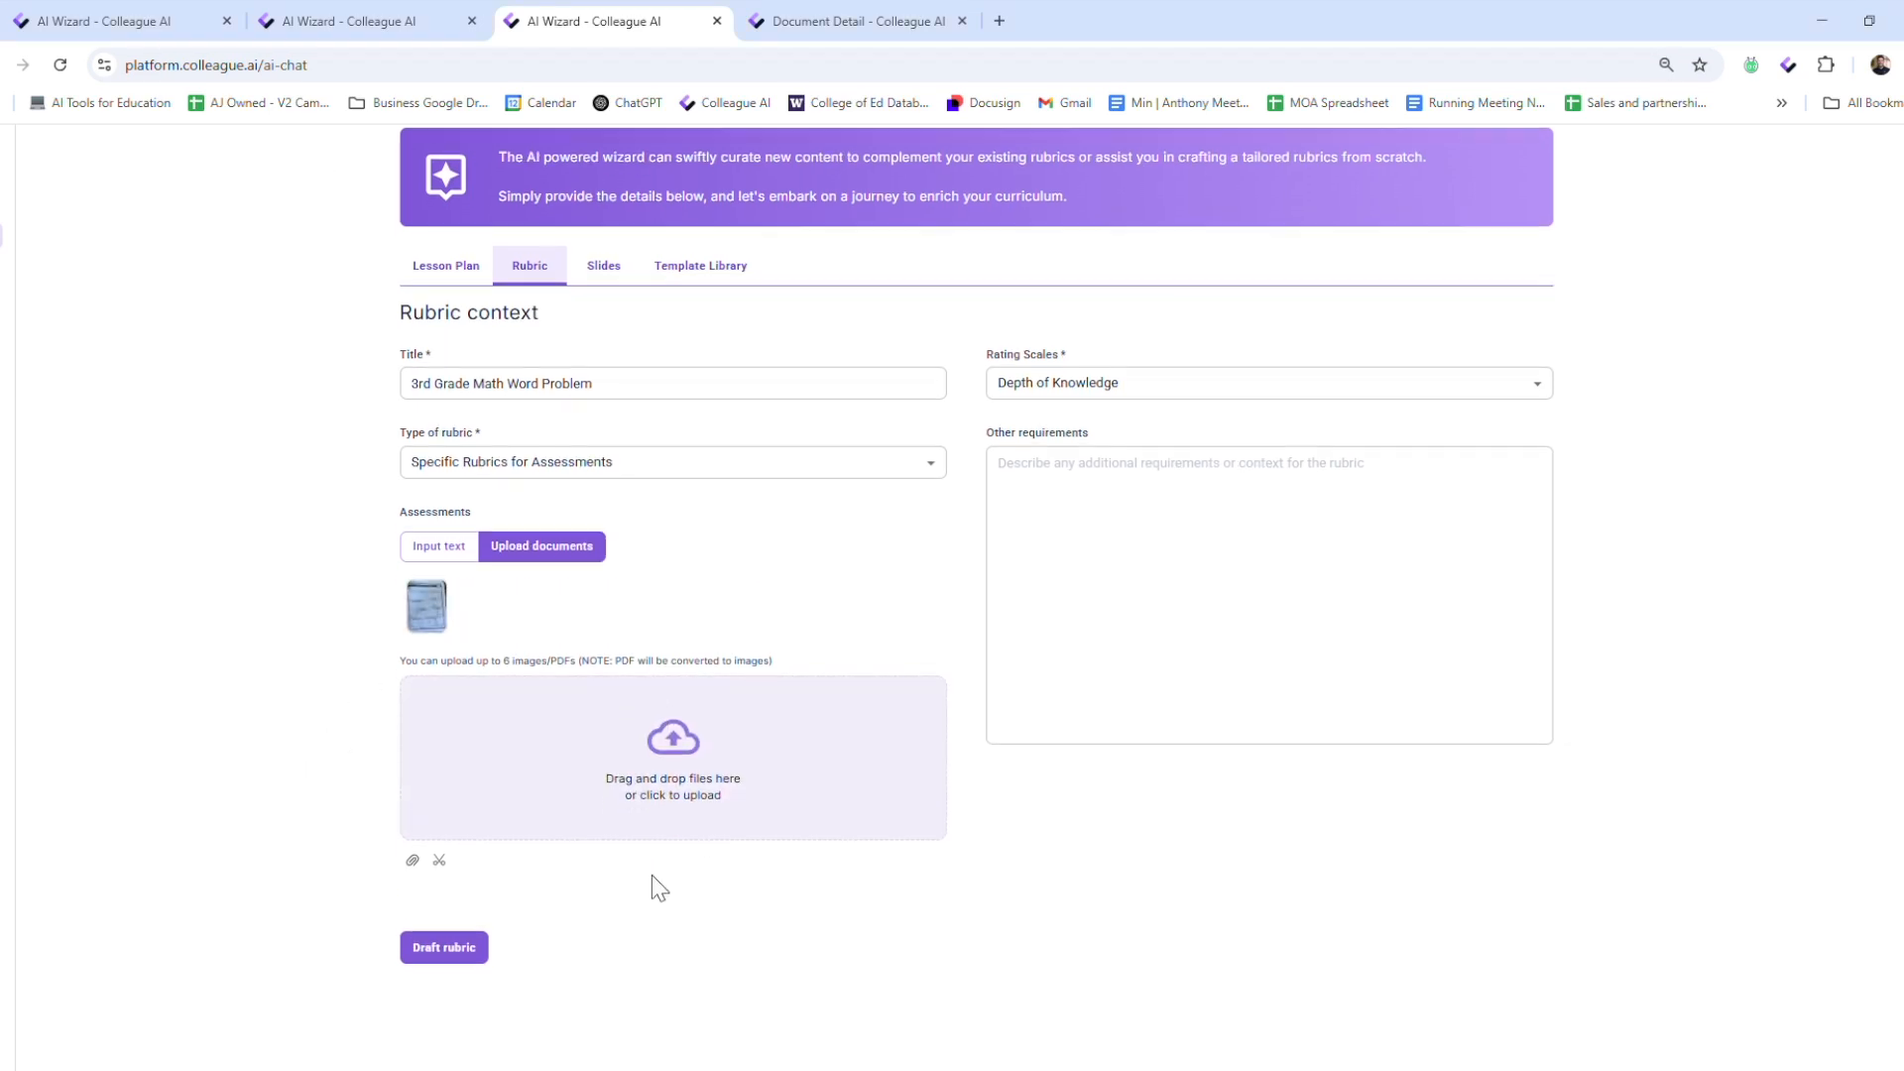
{"action": "left_click", "coordinate": [461, 930]}
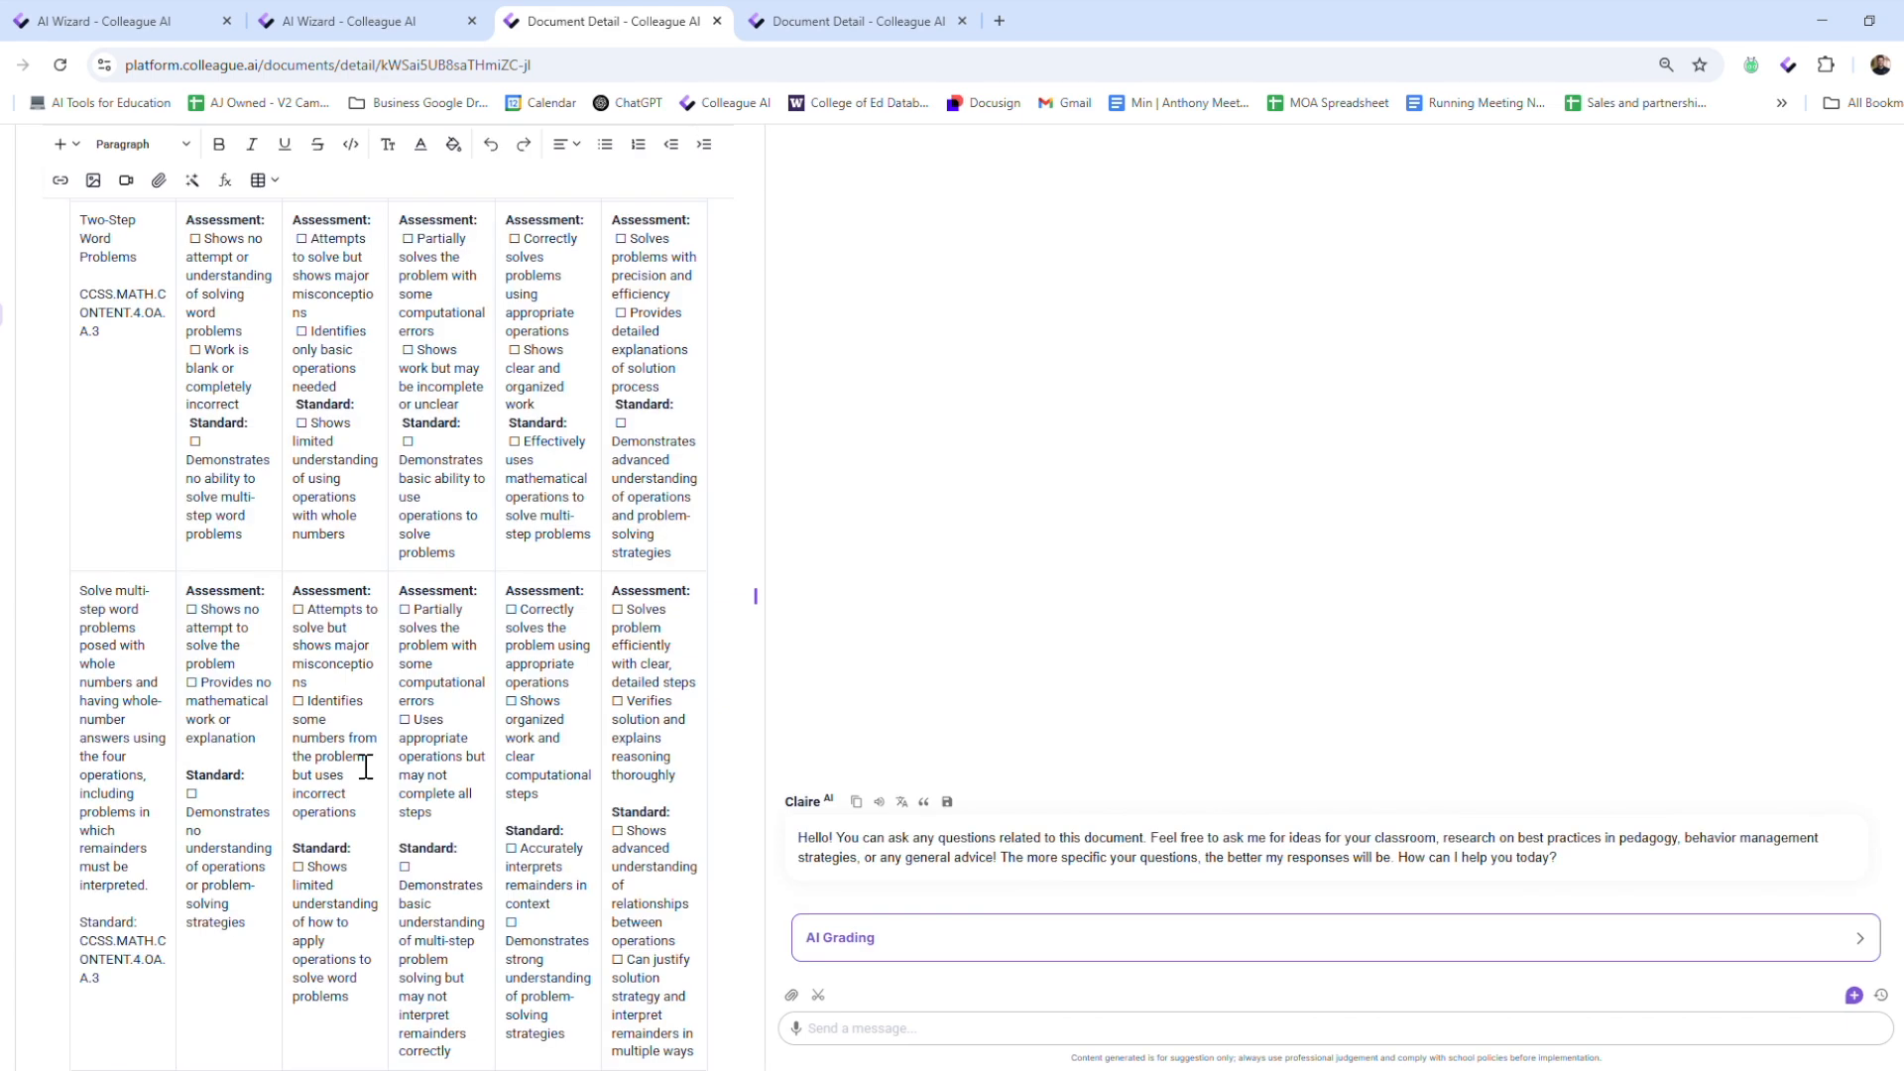
Widen the rubric by hiding the chat, and view the AI editing commands for the Two-Step Word Problems No Evidence criteria
{"action": "left_click", "coordinate": [760, 607]}
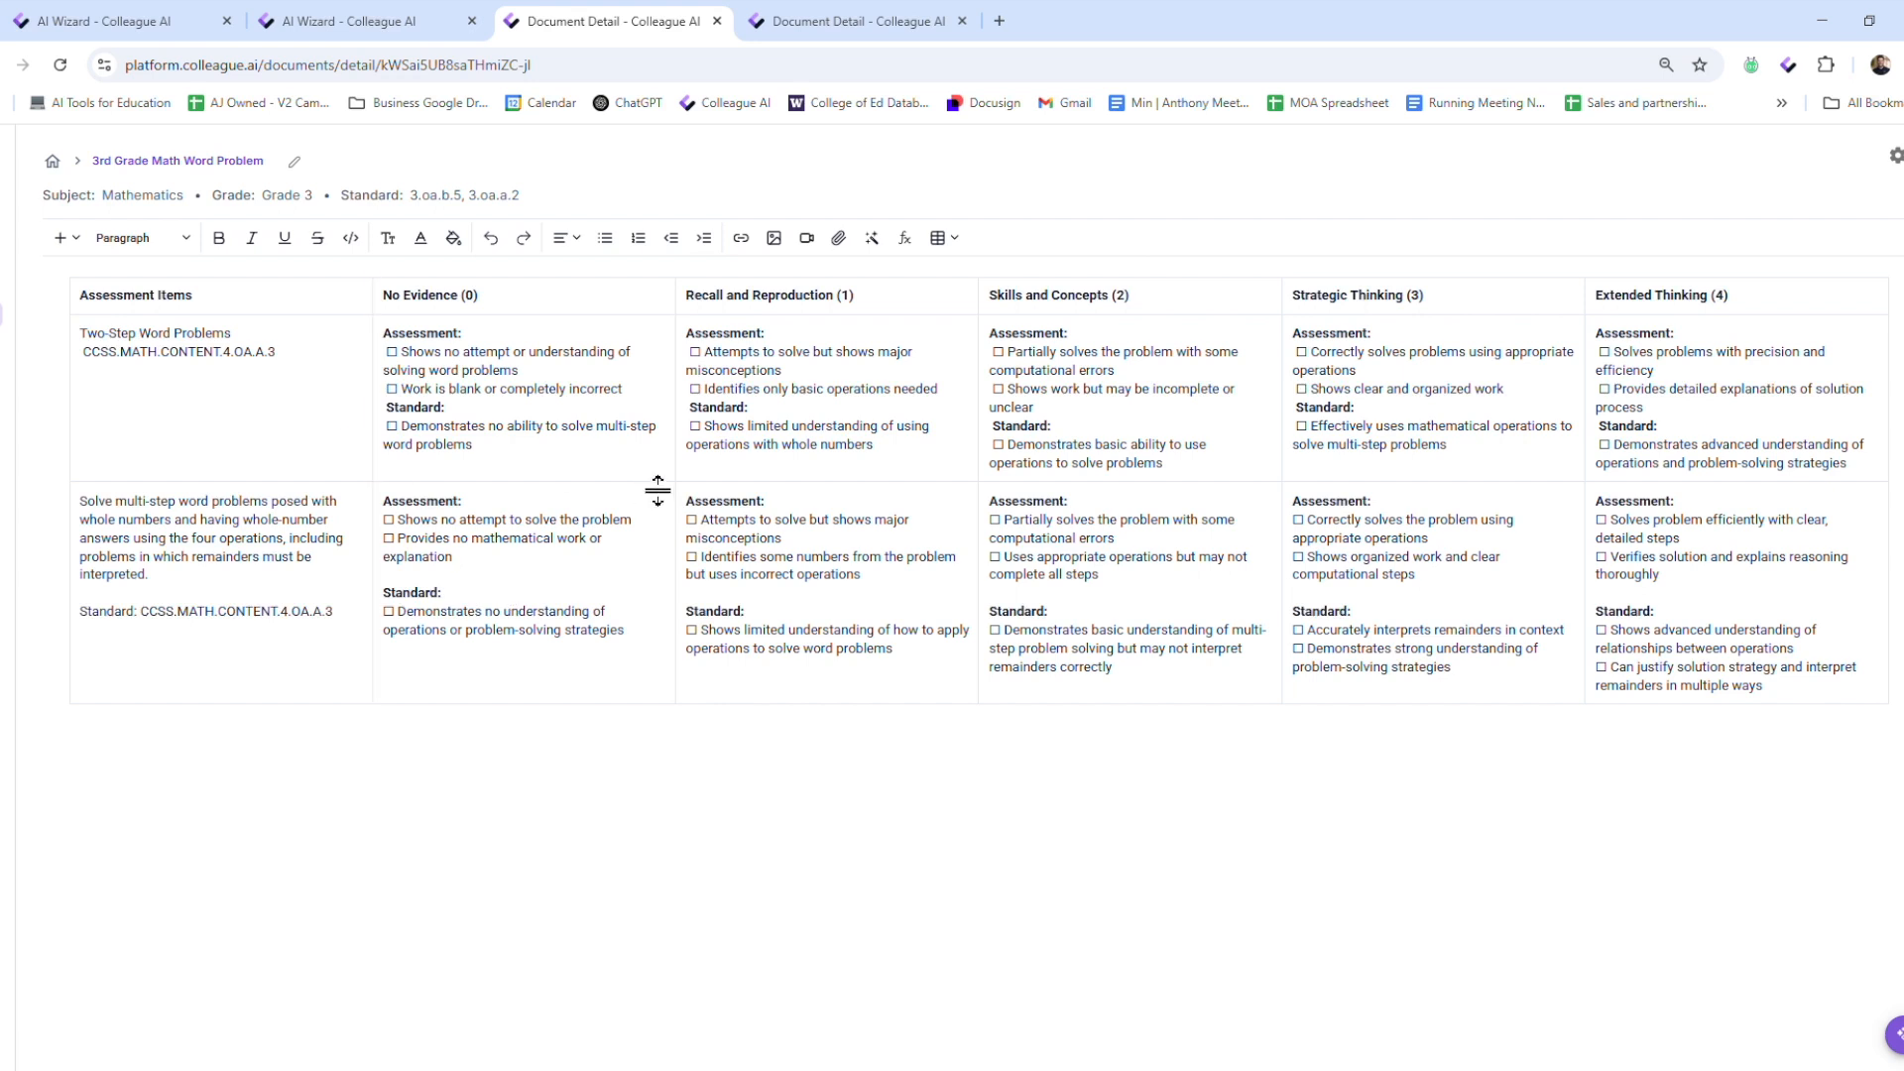
{"action": "left_click_drag", "start_coordinate": [512, 463], "coordinate": [387, 351]}
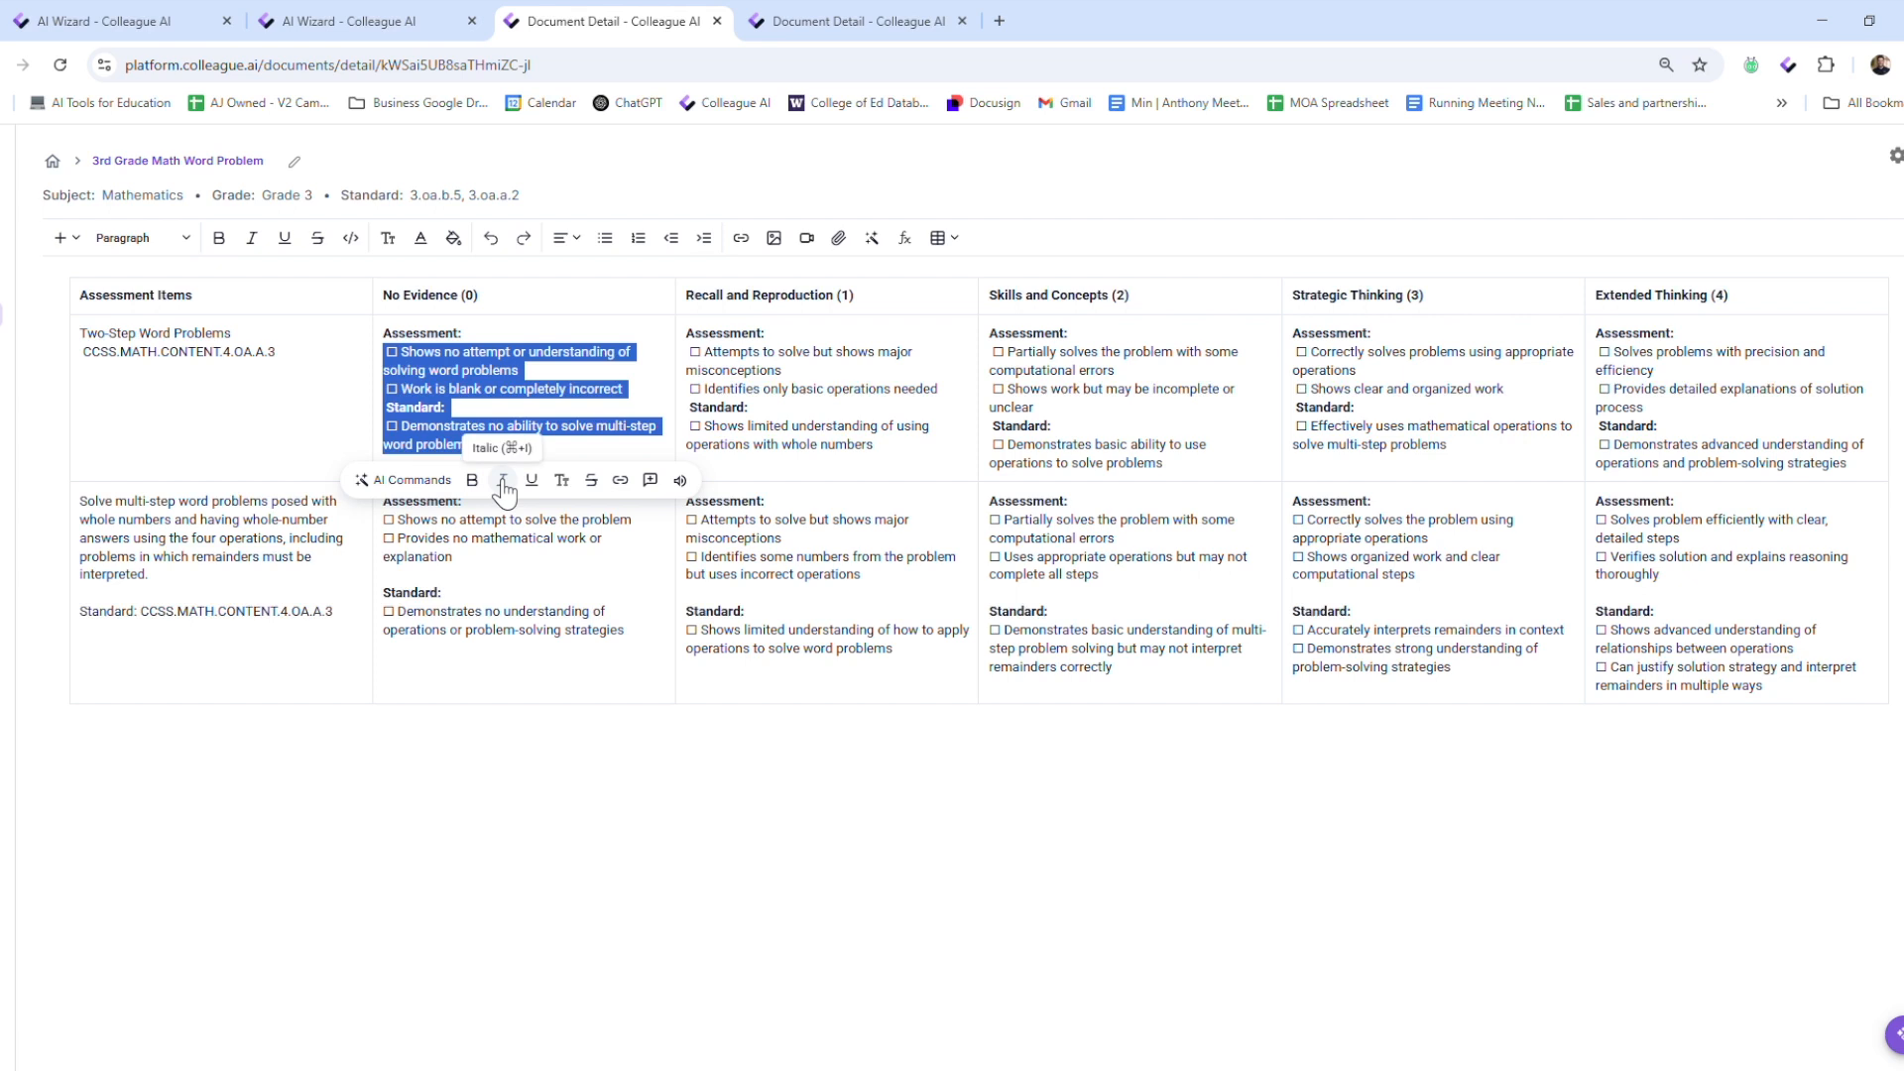
{"action": "left_click", "coordinate": [403, 480]}
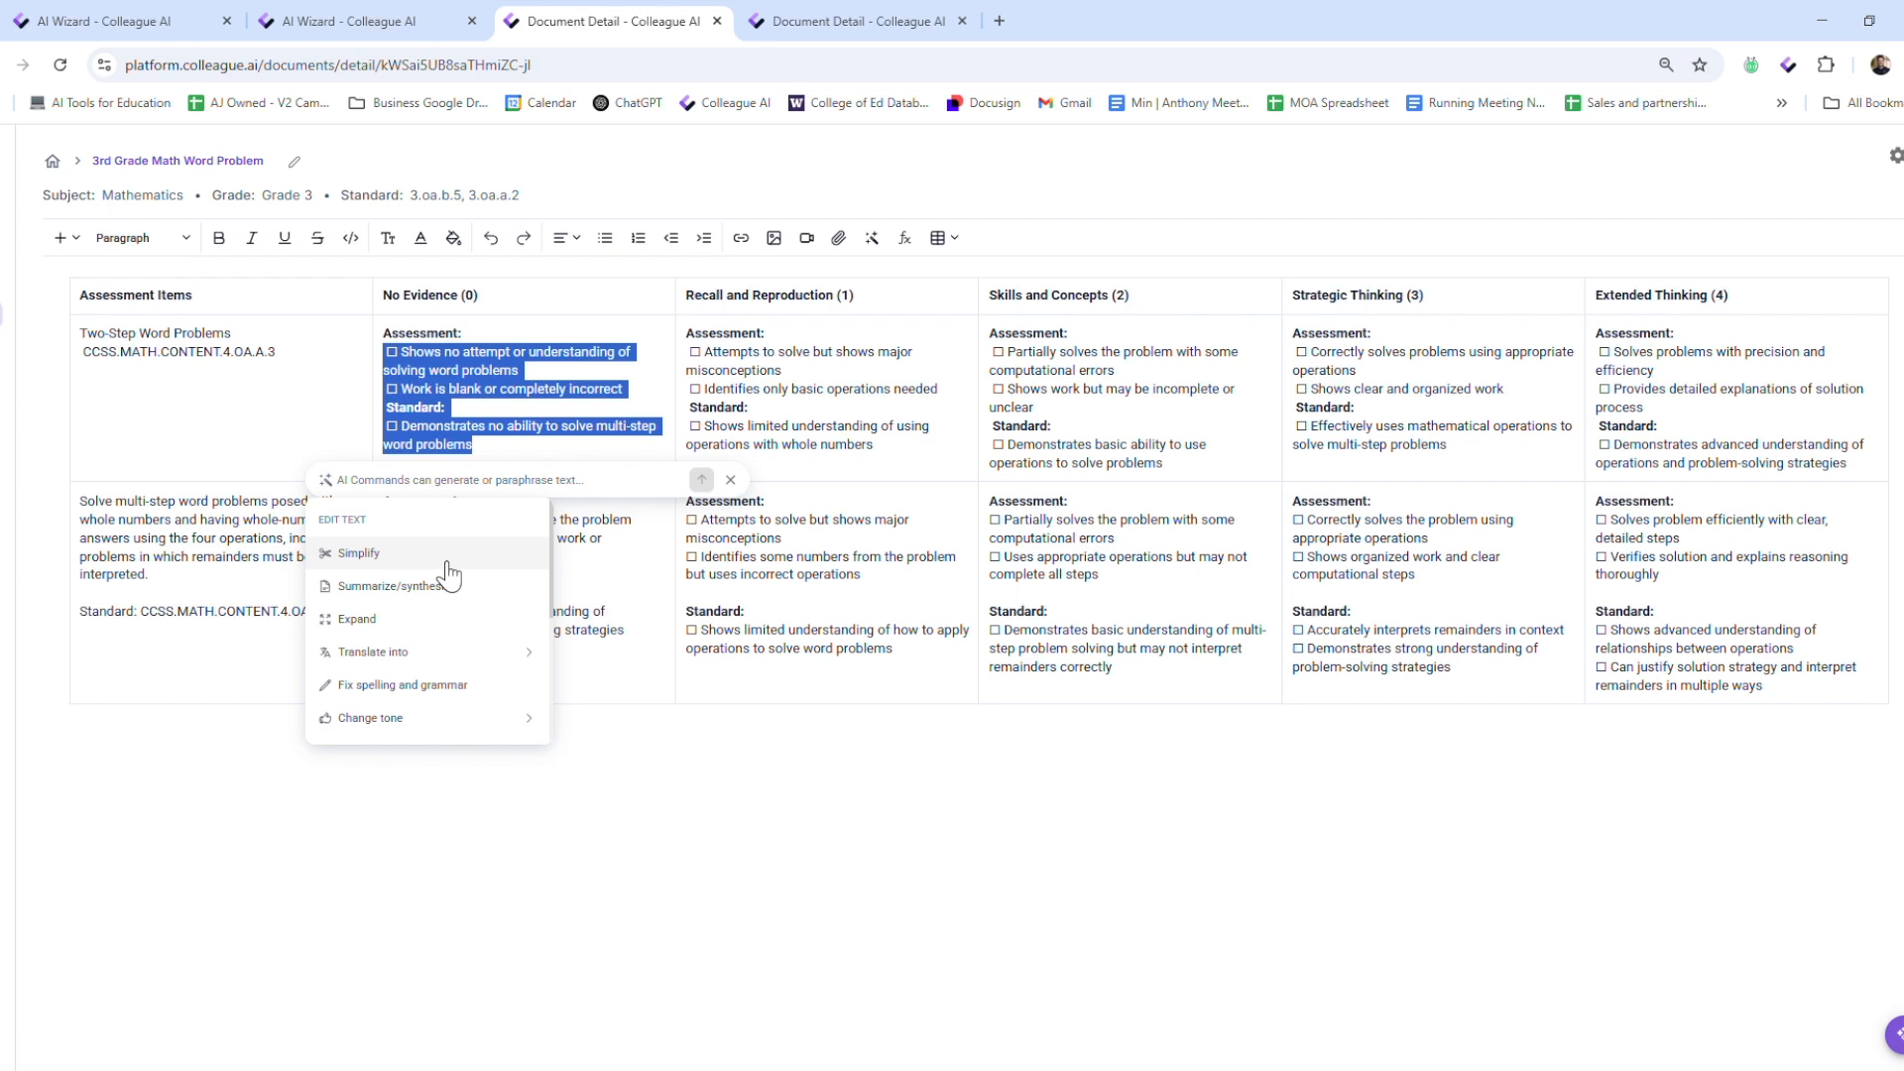
{"action": "left_click", "coordinate": [853, 896]}
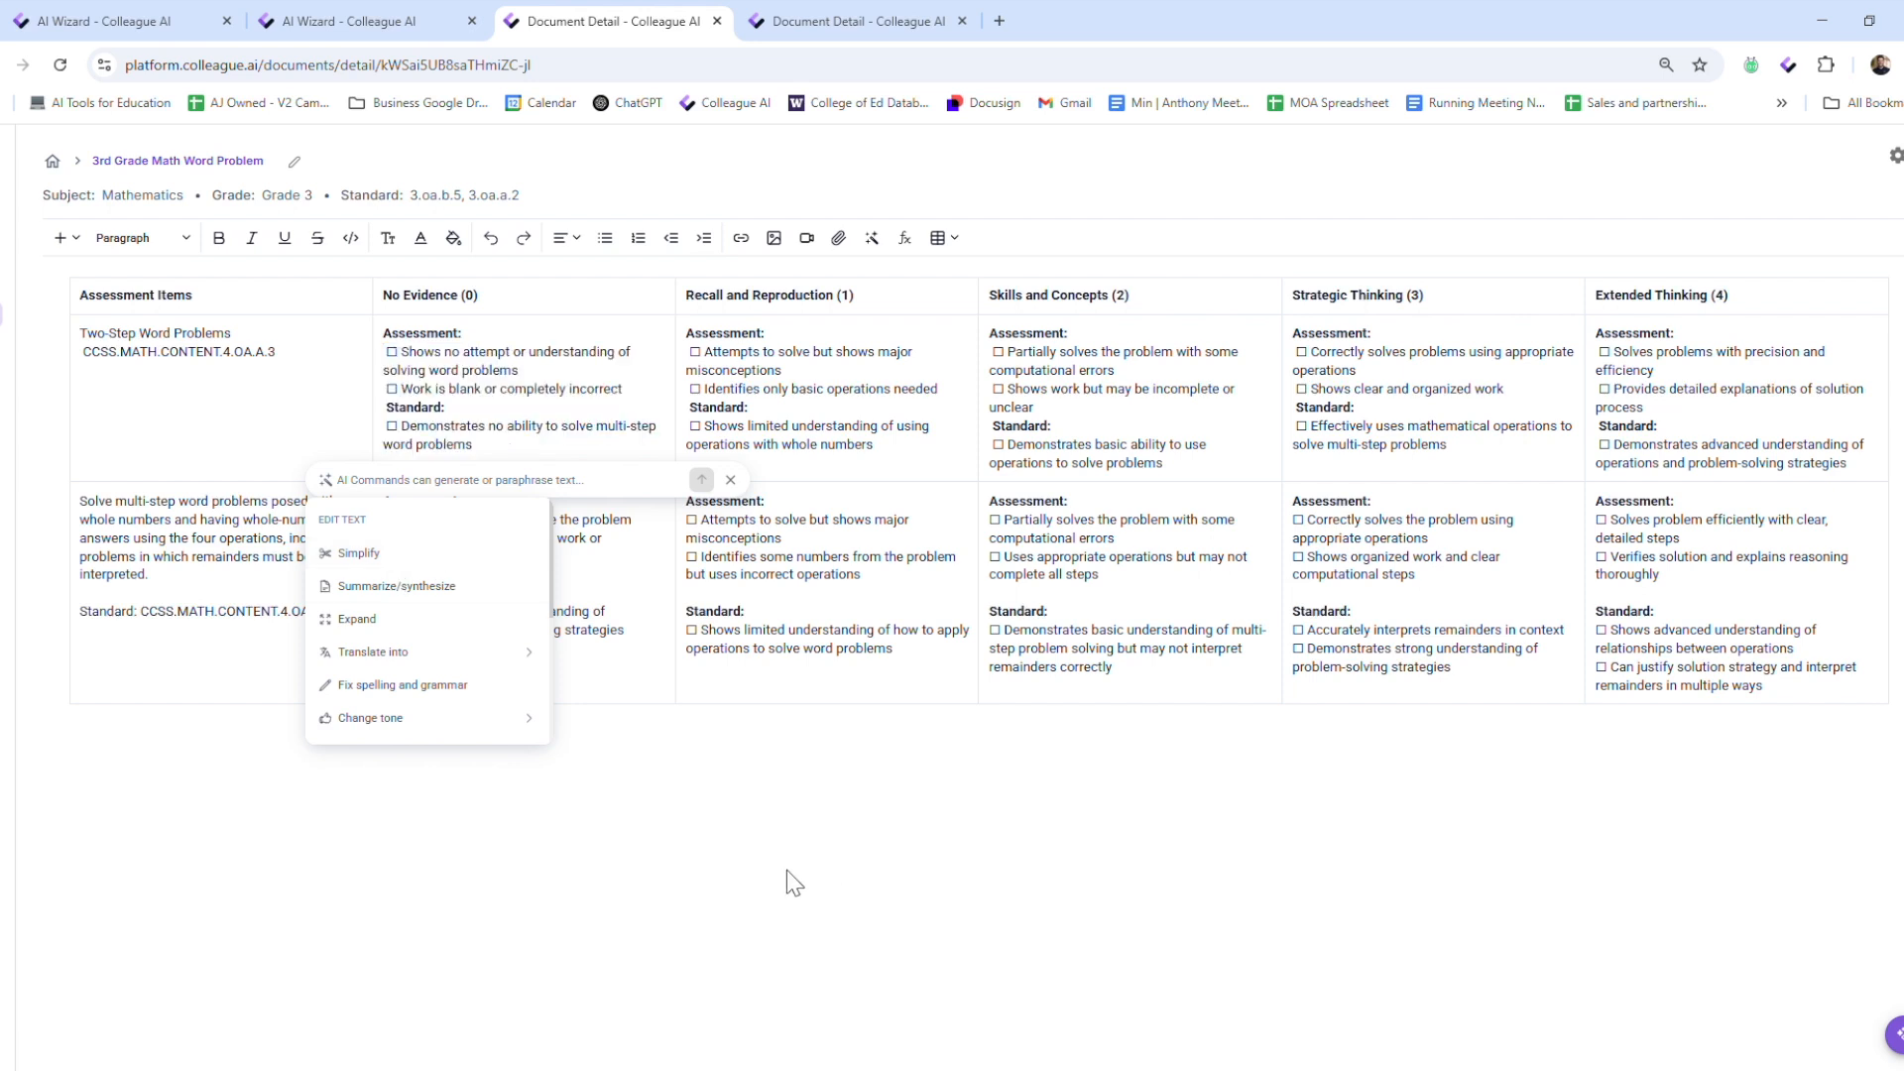
{"action": "left_click", "coordinate": [744, 495]}
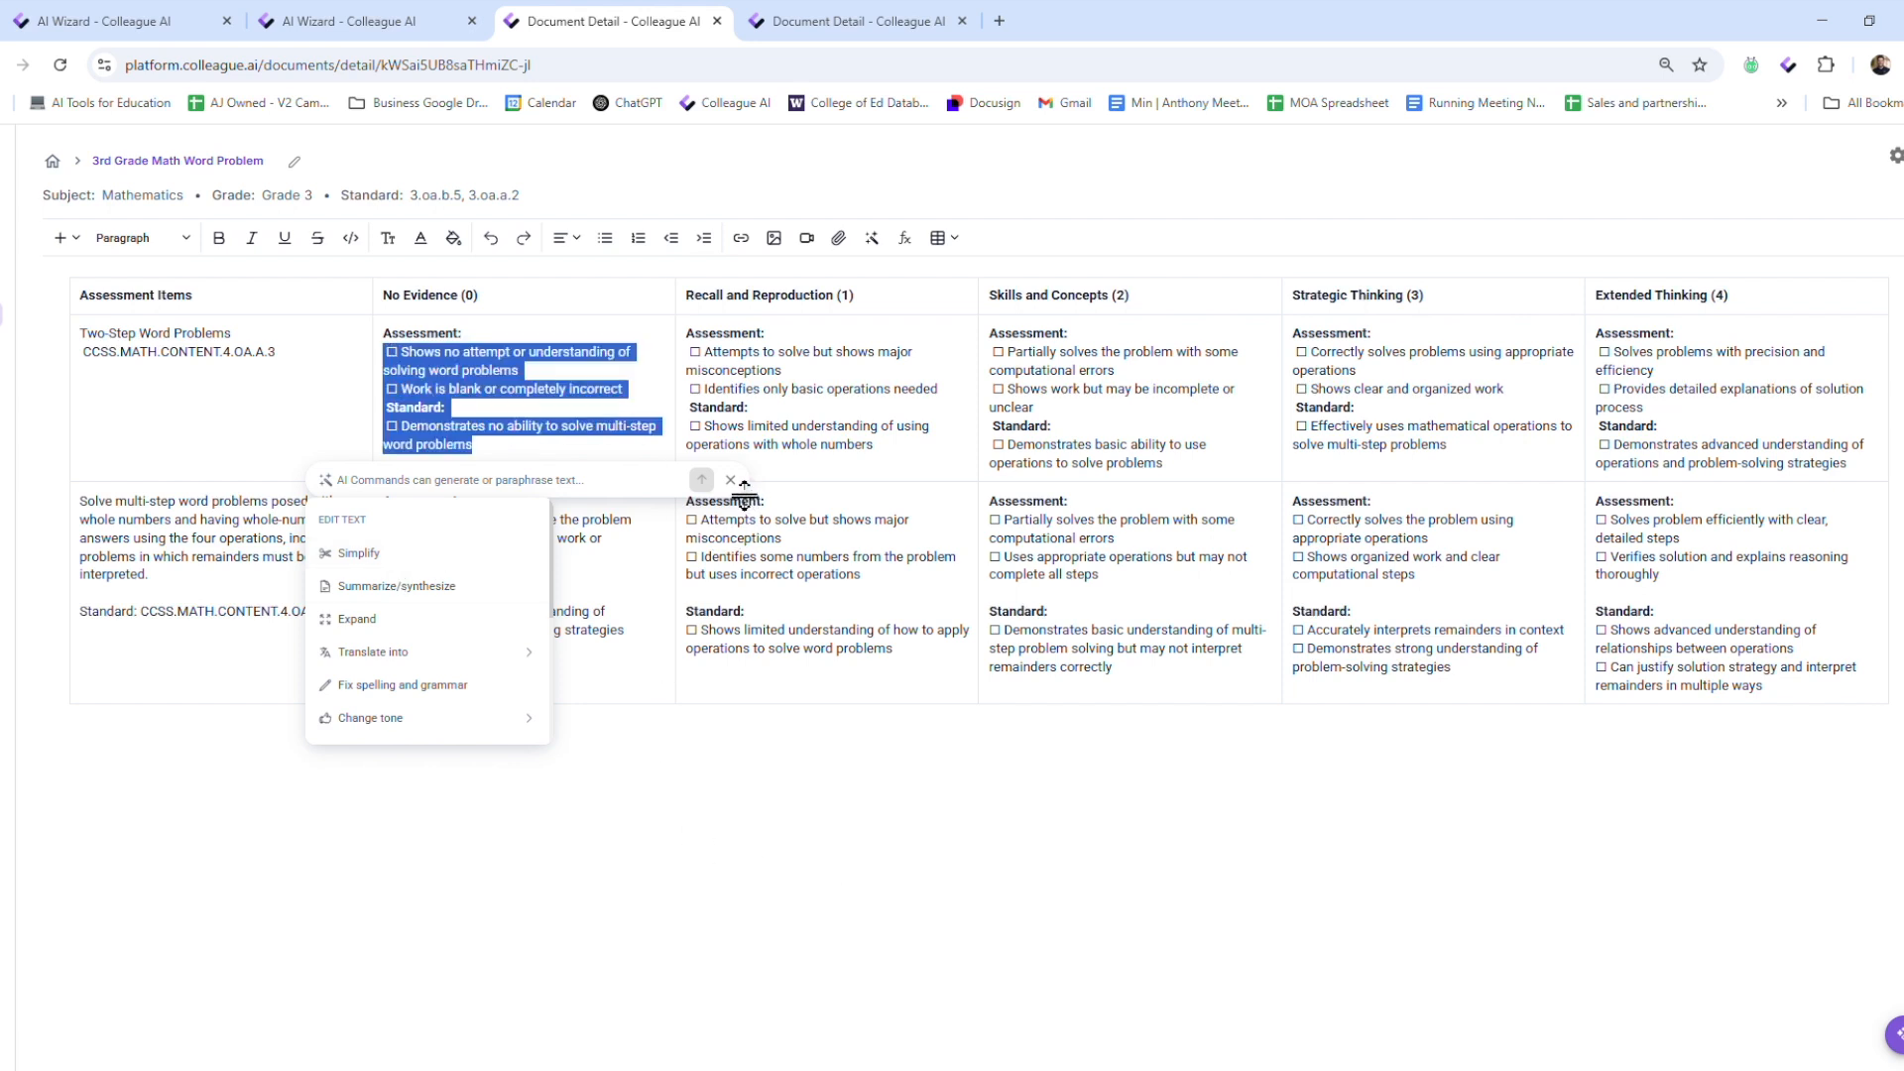
{"action": "left_click", "coordinate": [745, 495]}
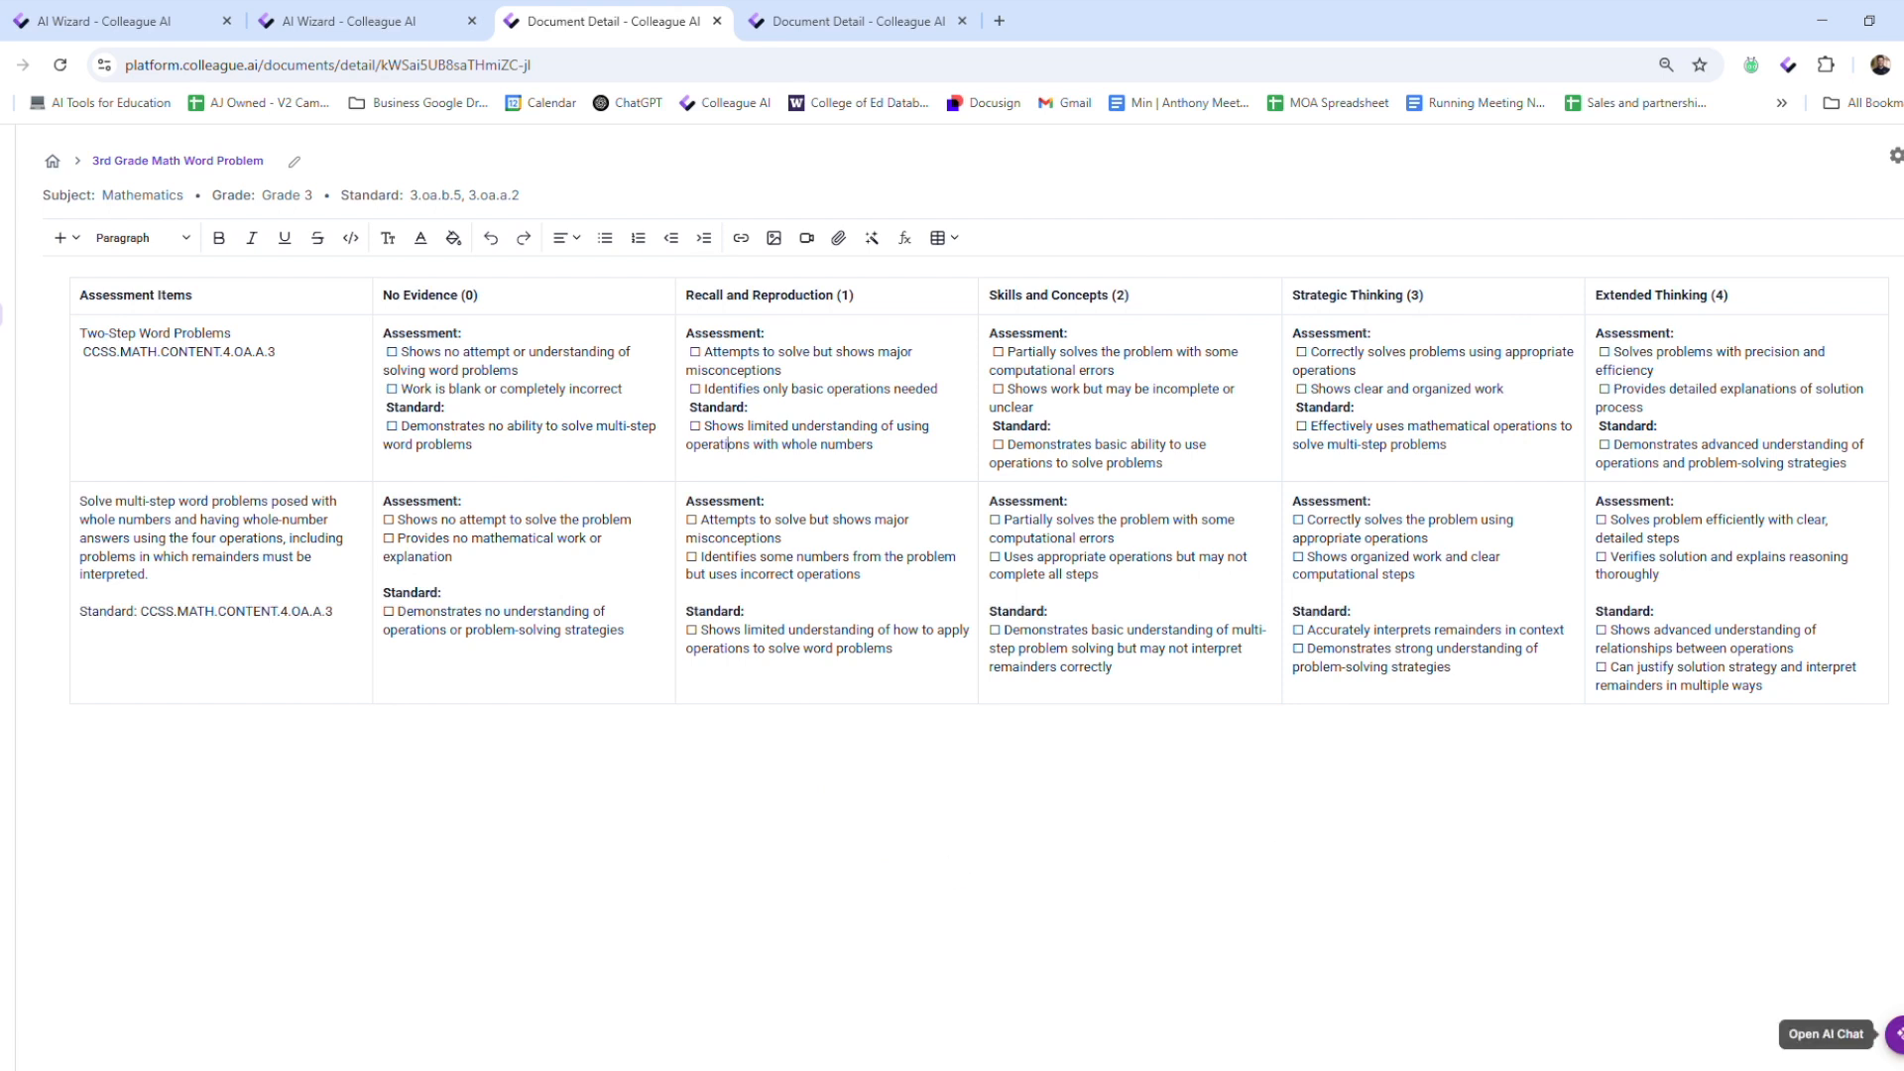
Reopen the AI chat to view the AI Grading upload area, and hide the chat again
{"action": "left_click", "coordinate": [1896, 1033]}
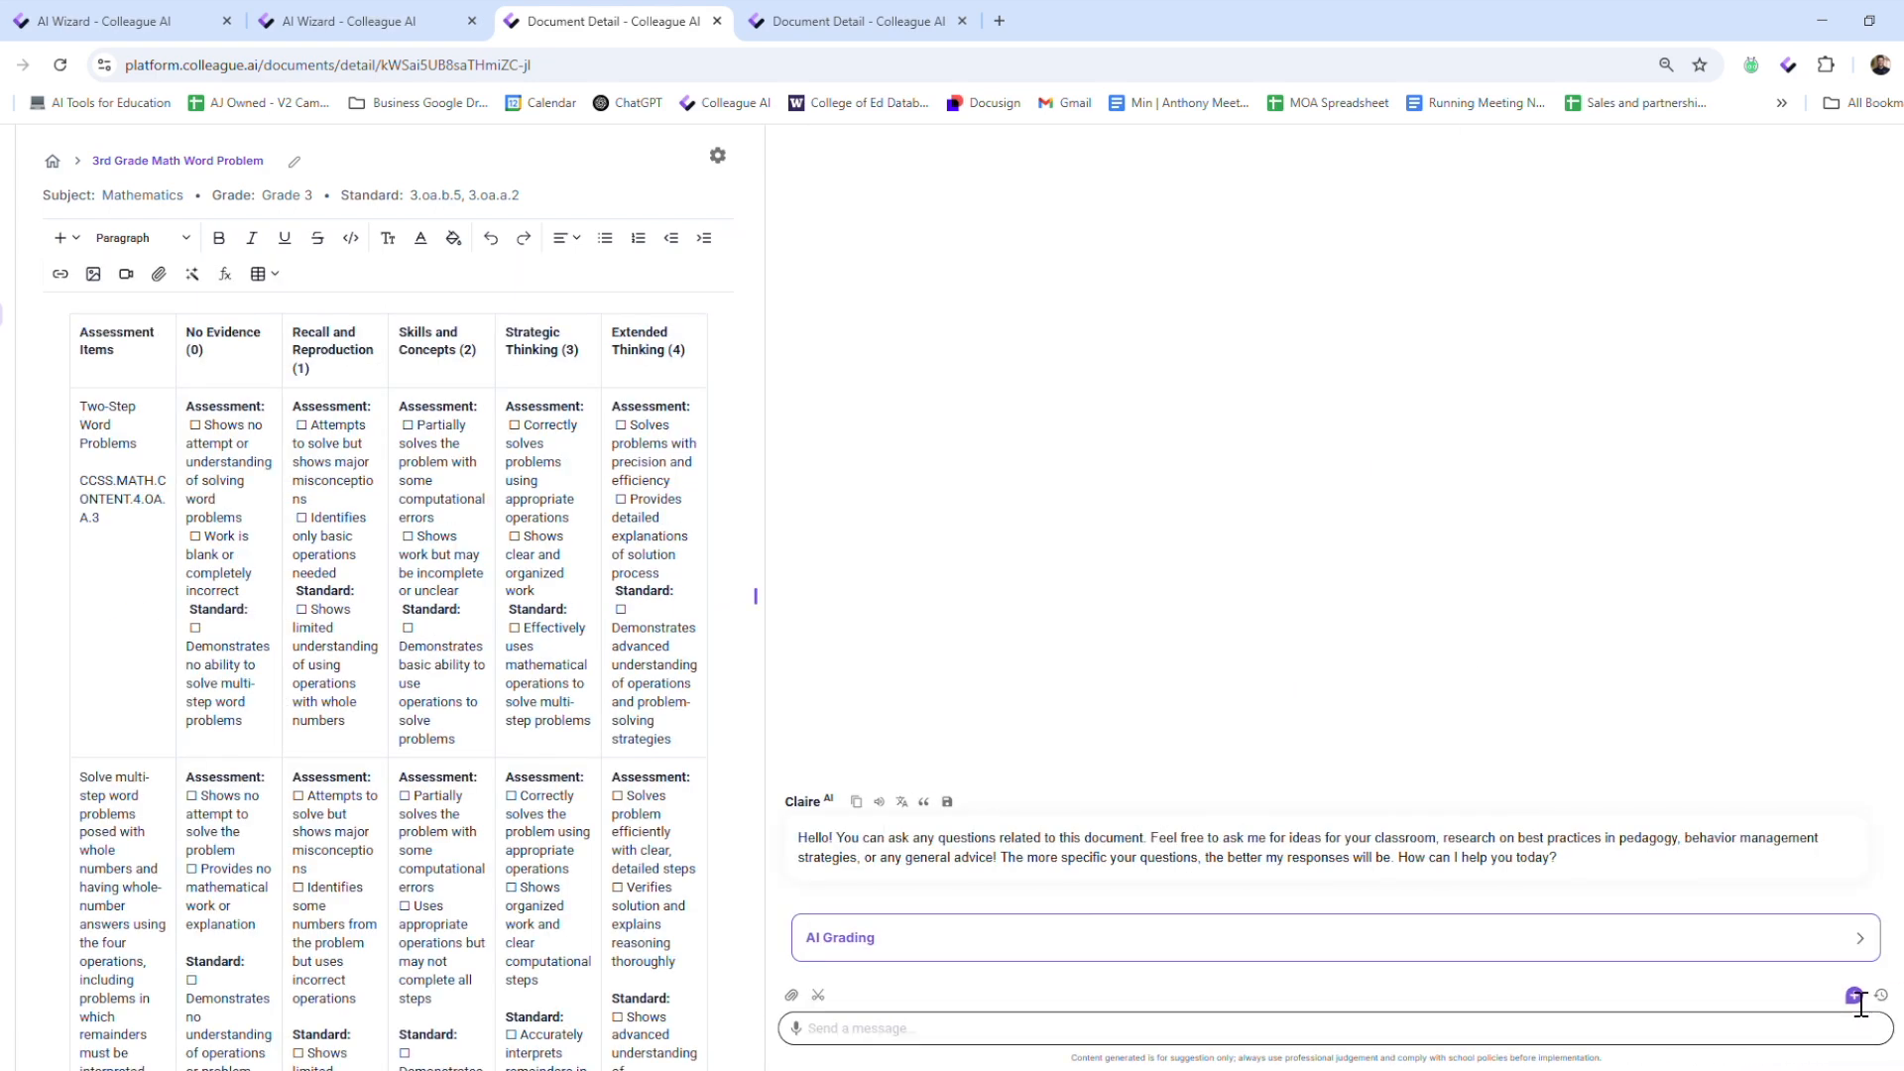
{"action": "left_click", "coordinate": [976, 947]}
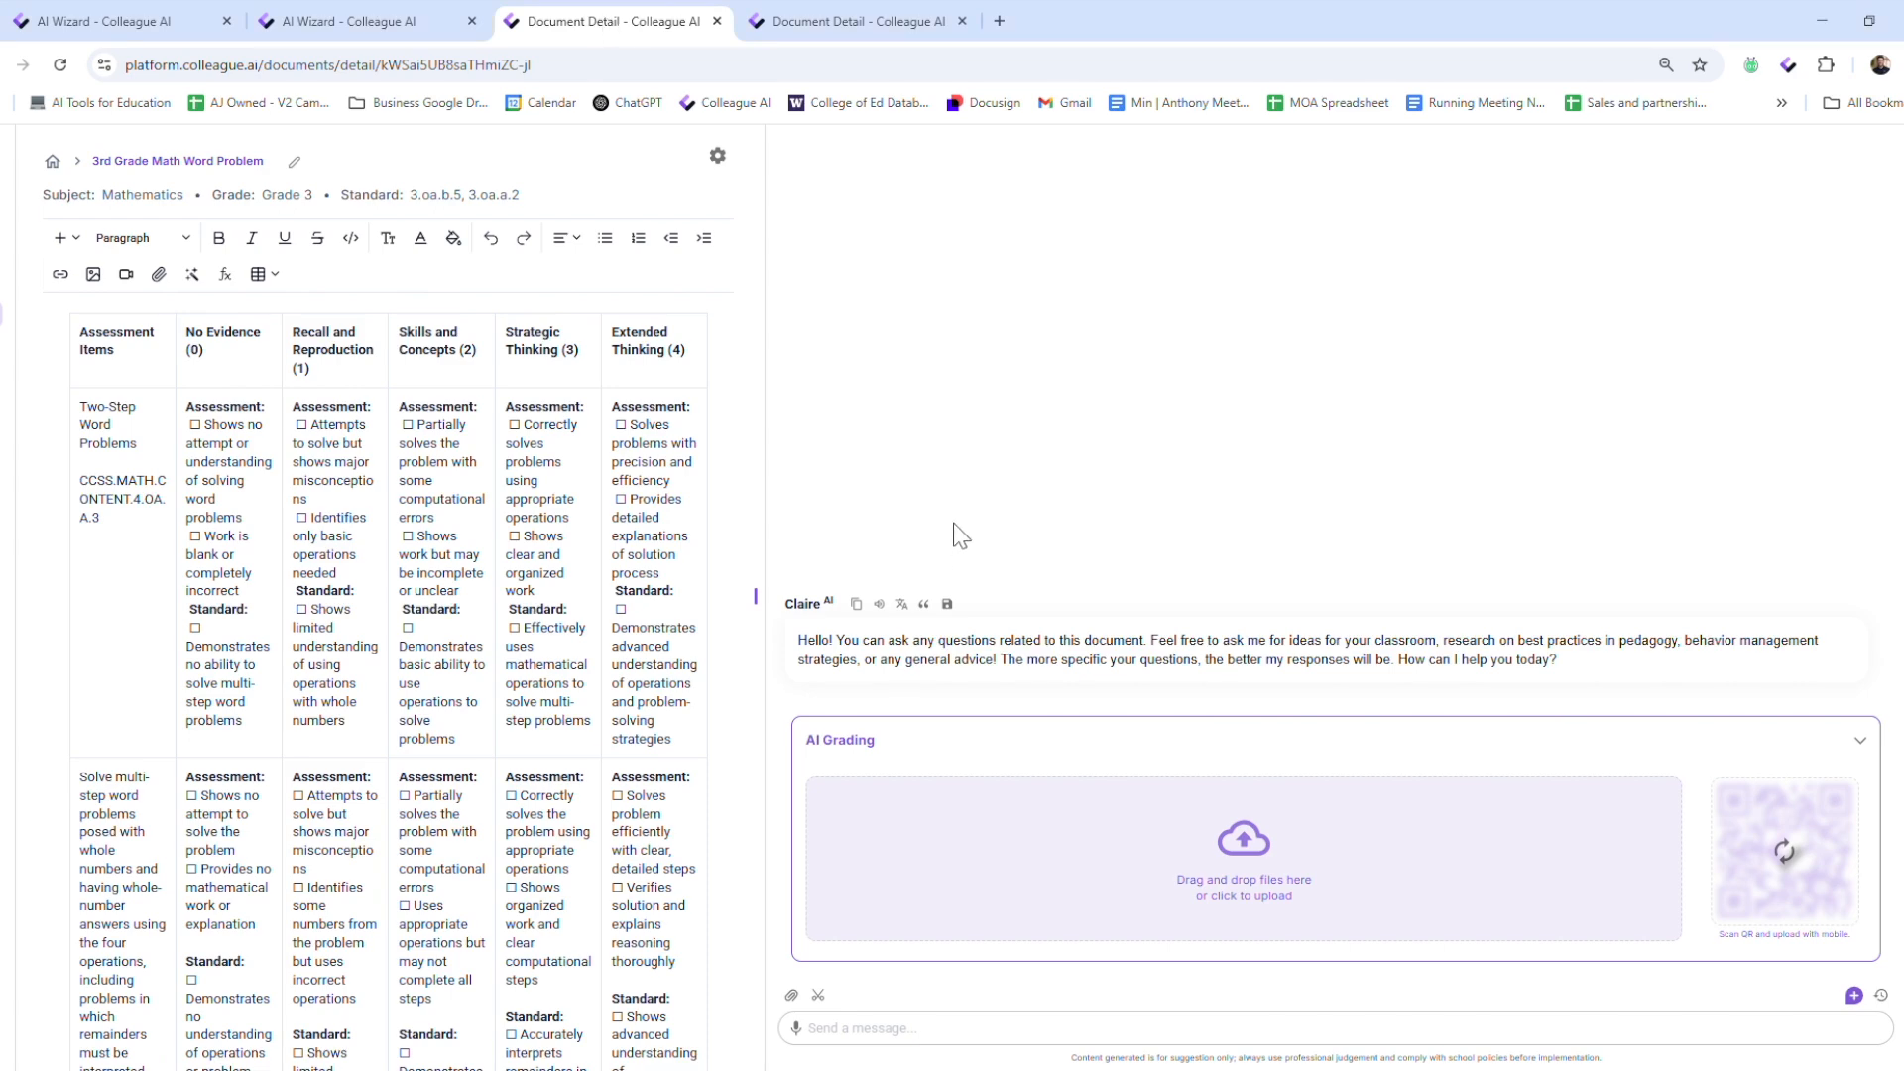
{"action": "left_click", "coordinate": [760, 601]}
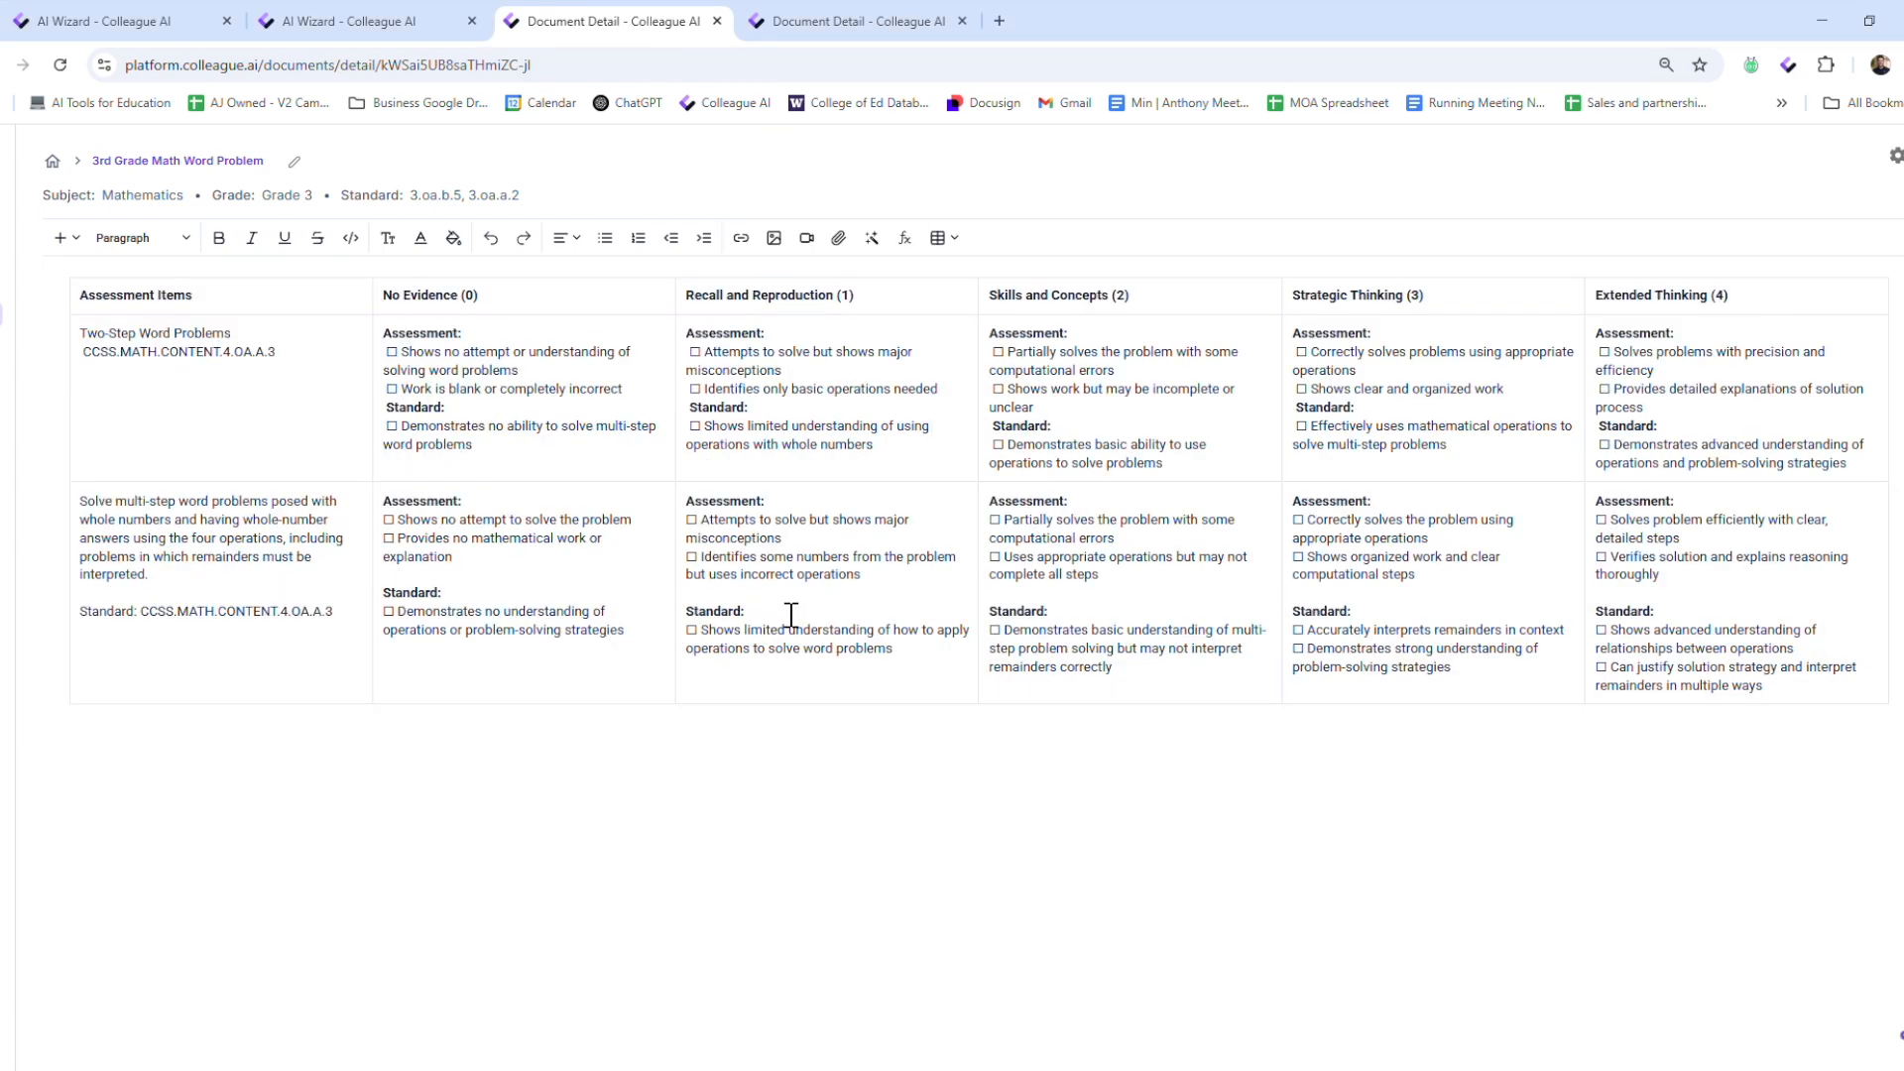
Switch to the 3rd Grade Math Problems document and review the AI grading results and updated student scoring in the chat
{"action": "left_click", "coordinate": [858, 22]}
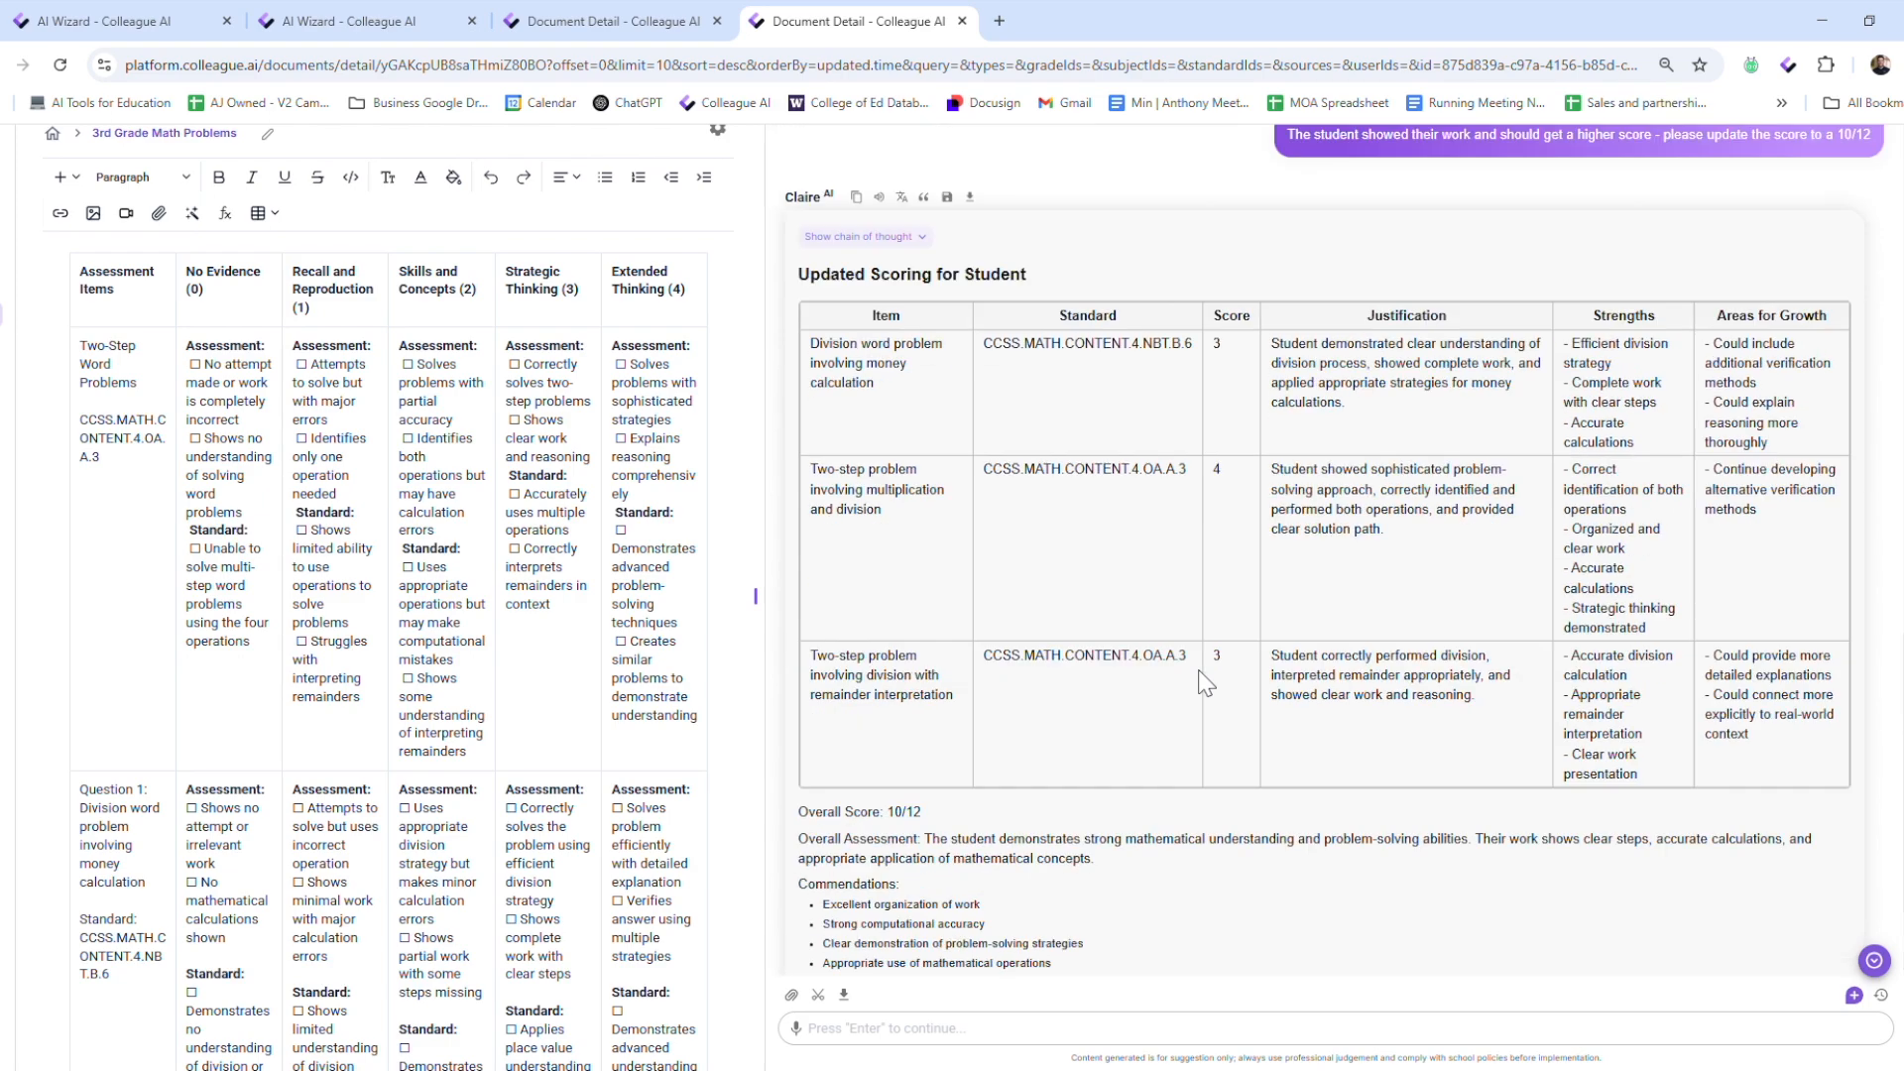
{"action": "scroll", "coordinate": [1206, 701], "scroll_direction": "up", "scroll_amount": 4}
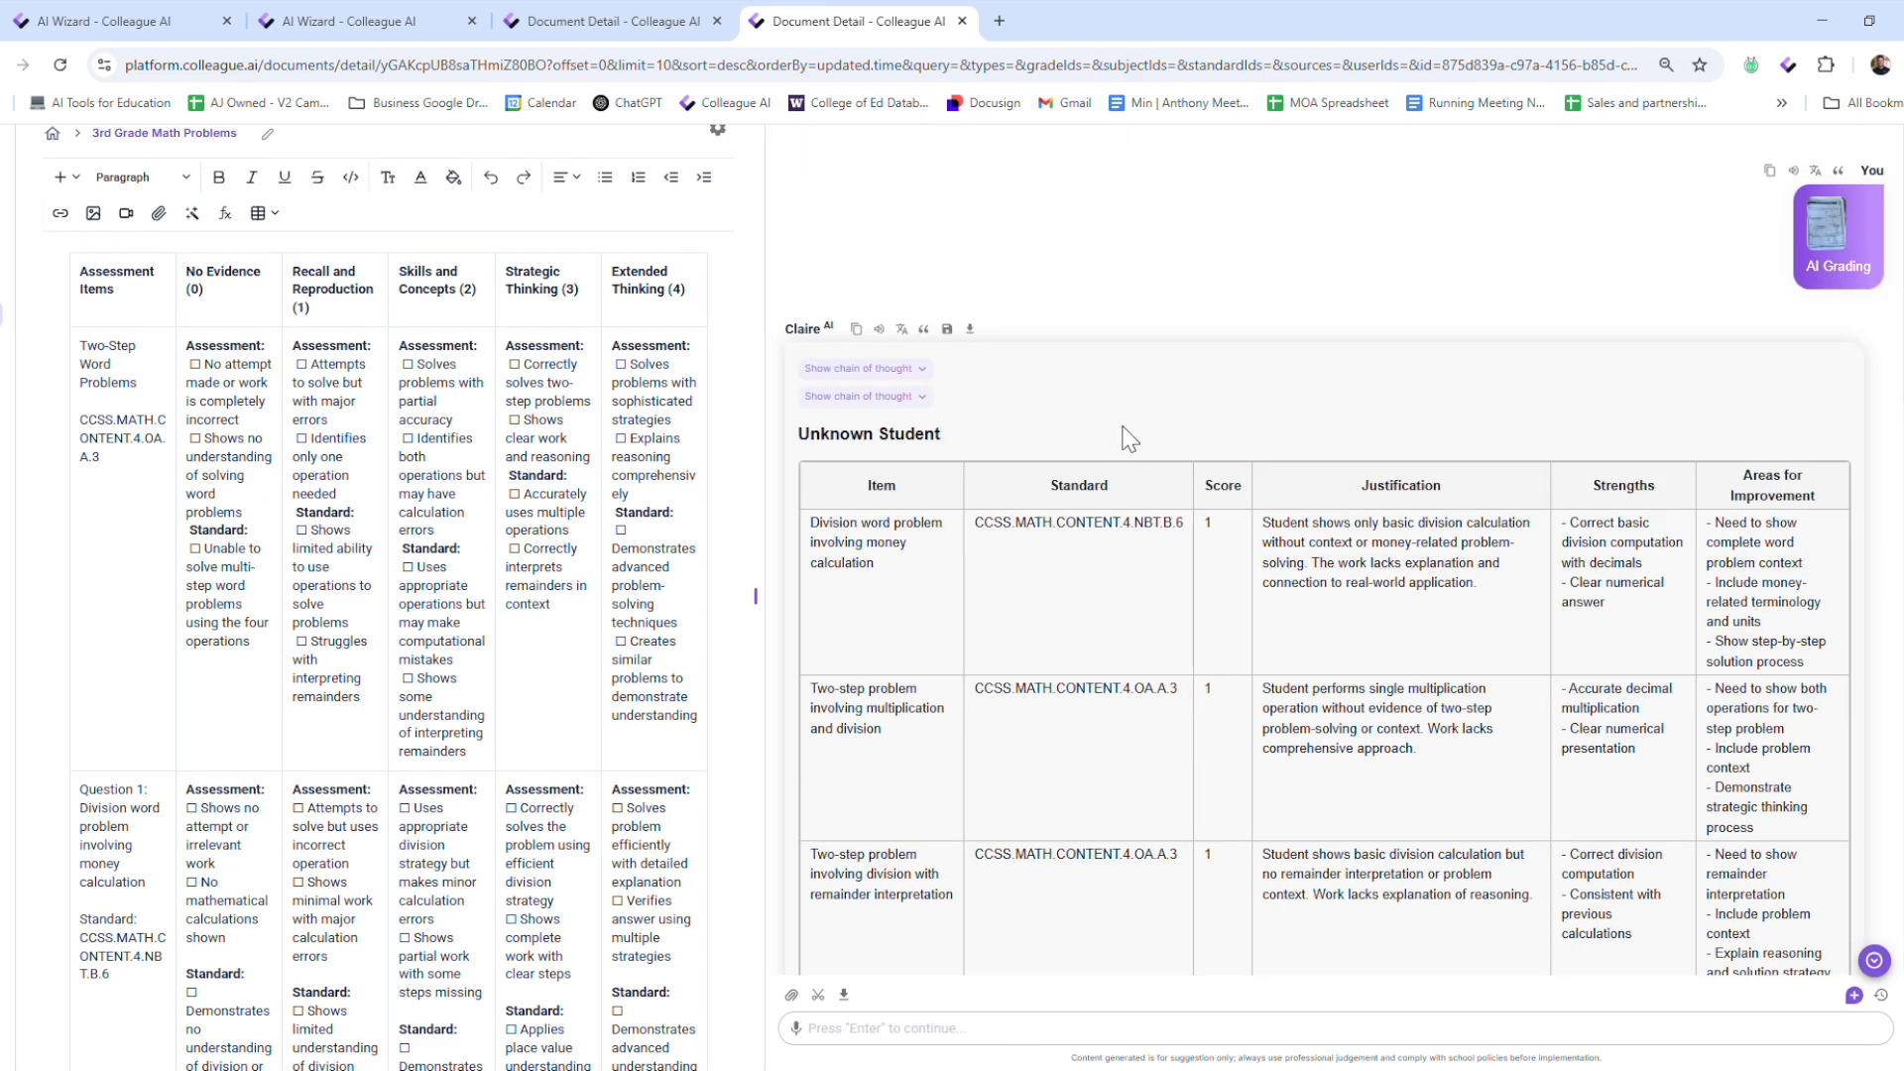
{"action": "scroll", "coordinate": [1132, 434], "scroll_direction": "down", "scroll_amount": 2}
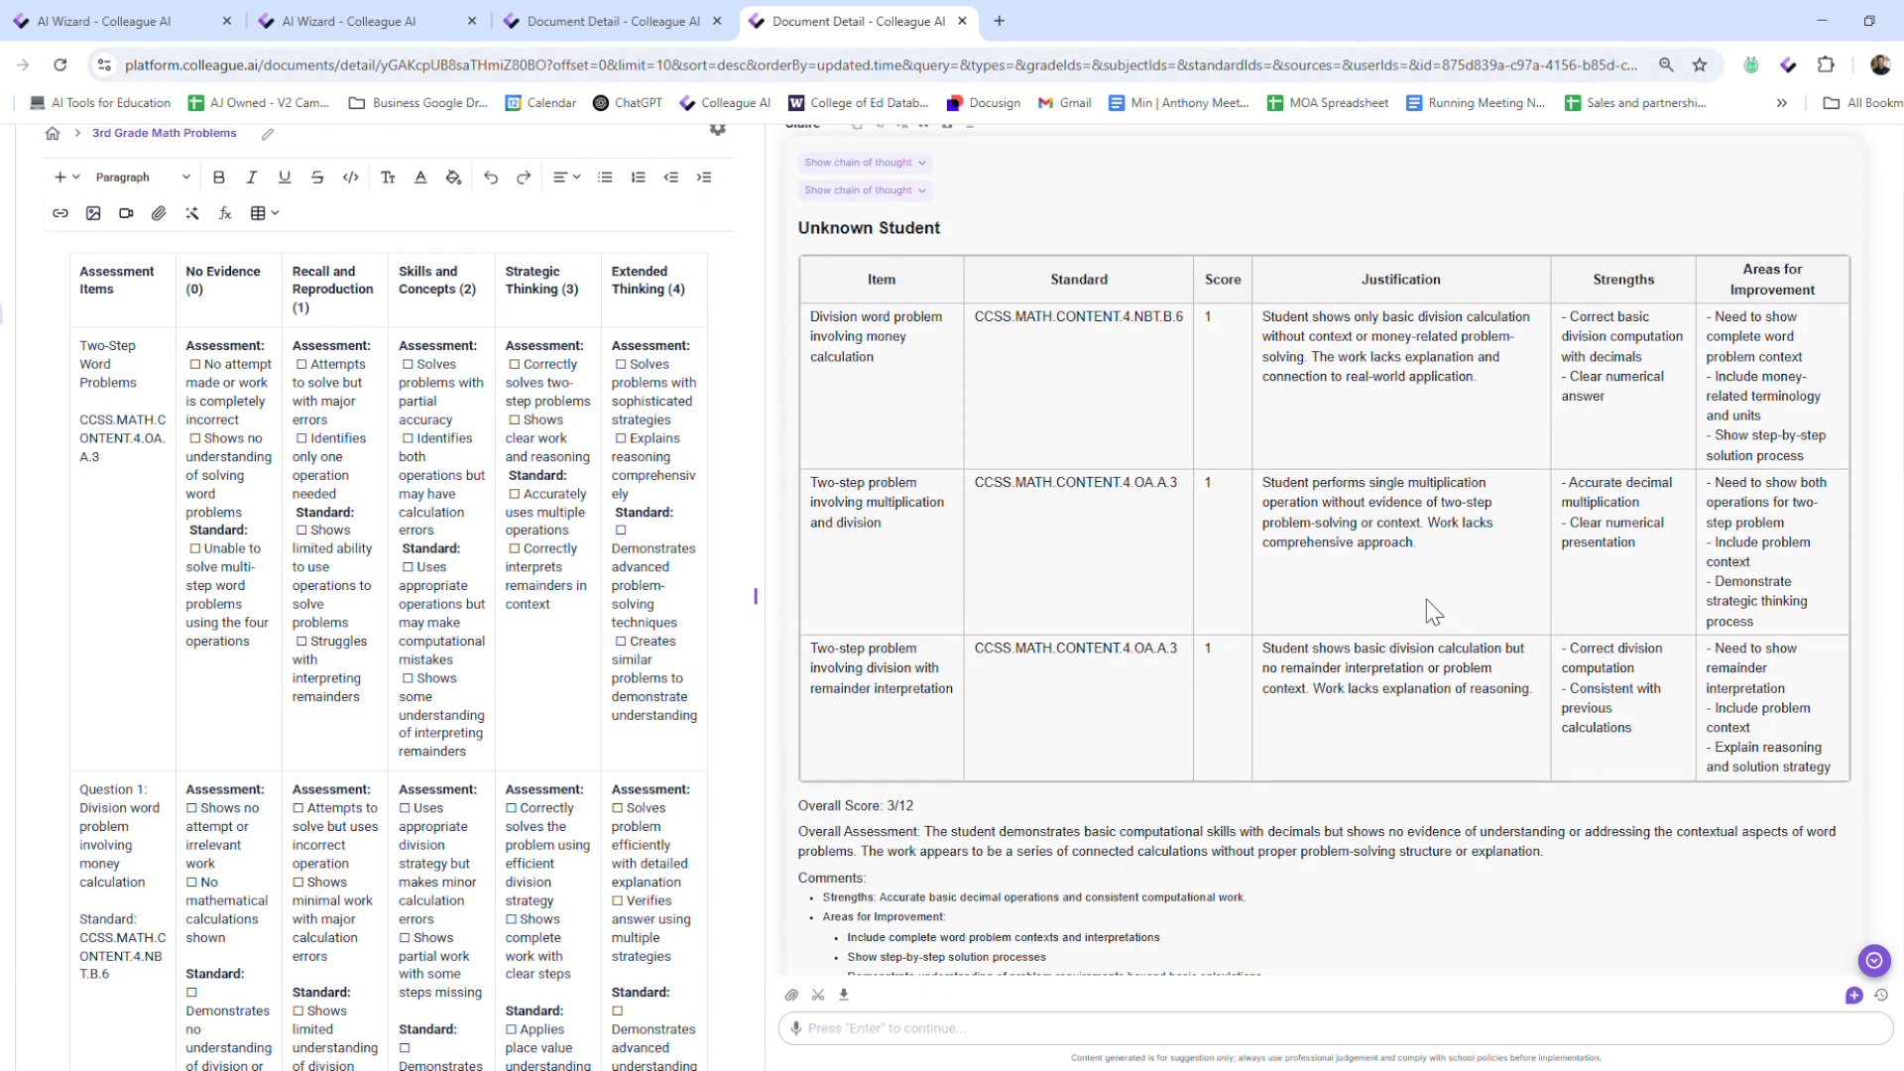
{"action": "scroll", "coordinate": [1428, 603], "scroll_direction": "down", "scroll_amount": 10}
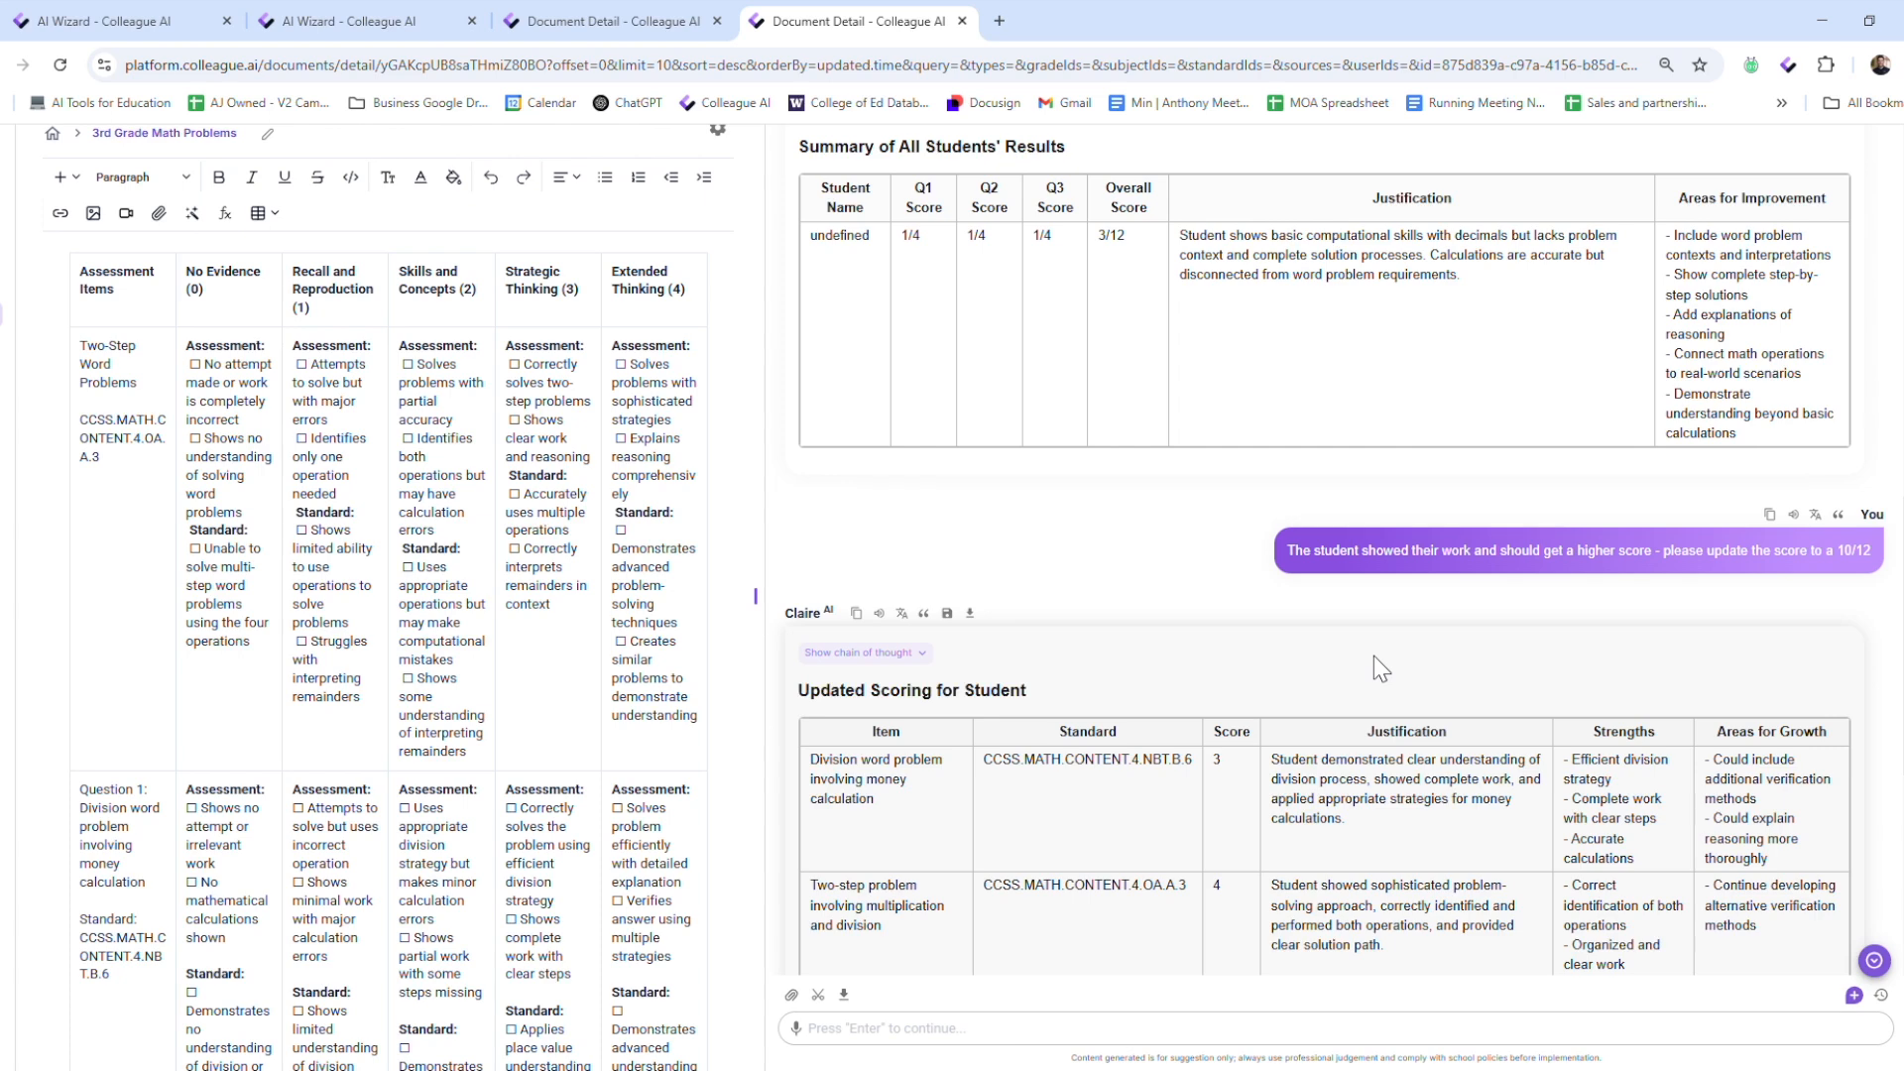
{"action": "scroll", "coordinate": [1400, 719], "scroll_direction": "down", "scroll_amount": 2}
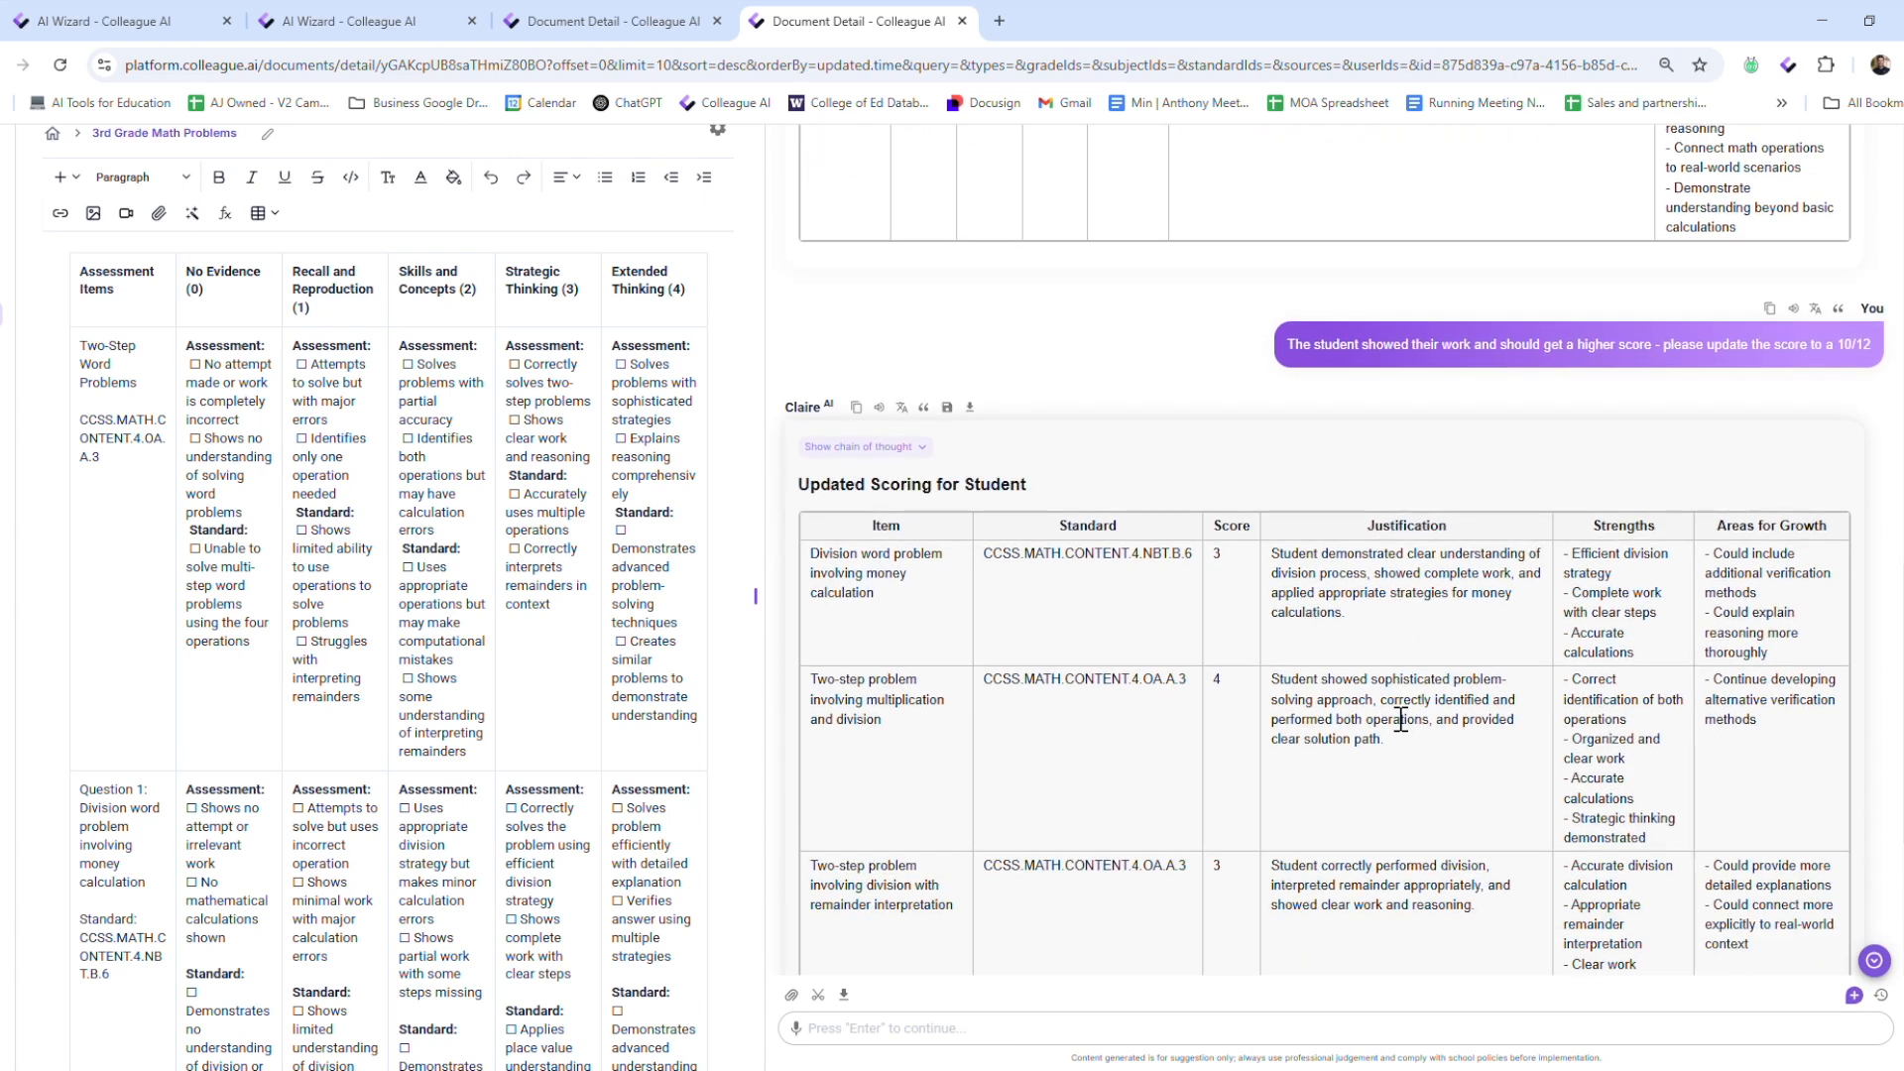
{"action": "scroll", "coordinate": [1401, 719], "scroll_direction": "down", "scroll_amount": 2}
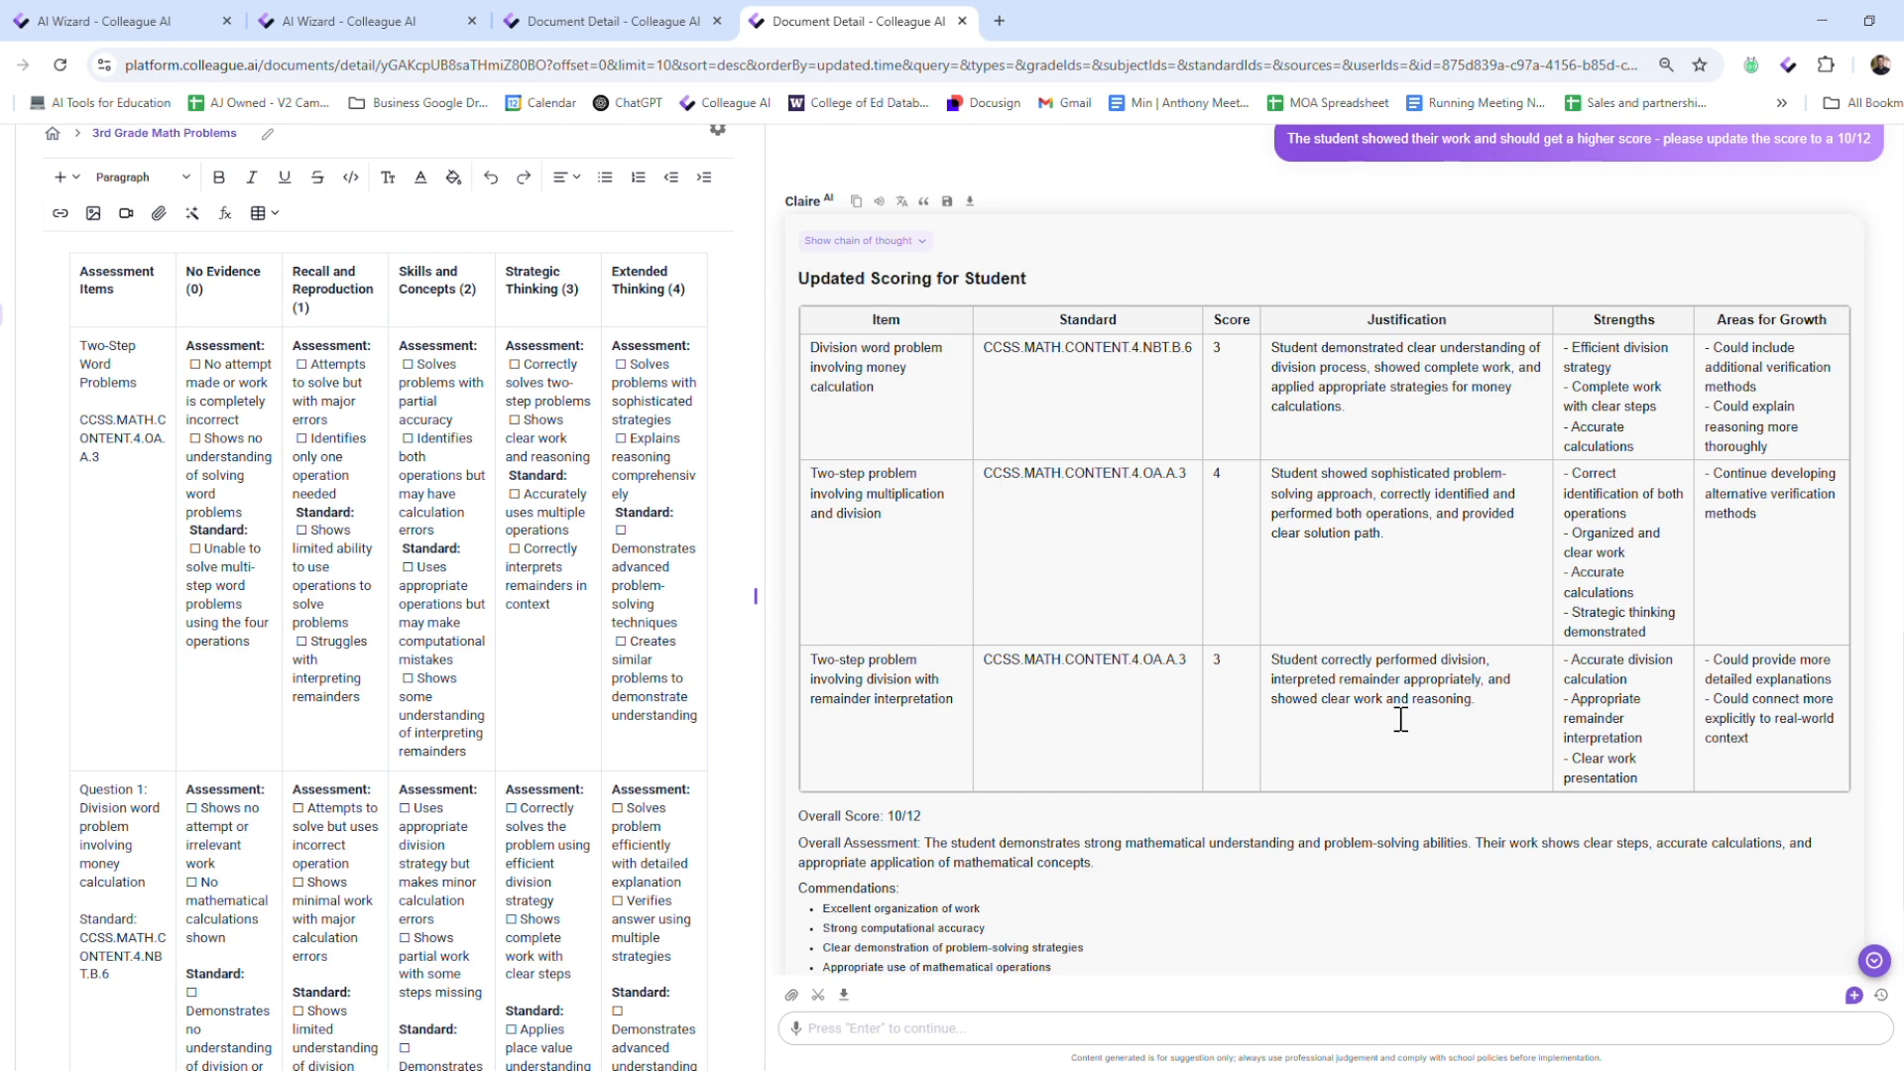
{"action": "scroll", "coordinate": [1319, 746], "scroll_direction": "down", "scroll_amount": 2}
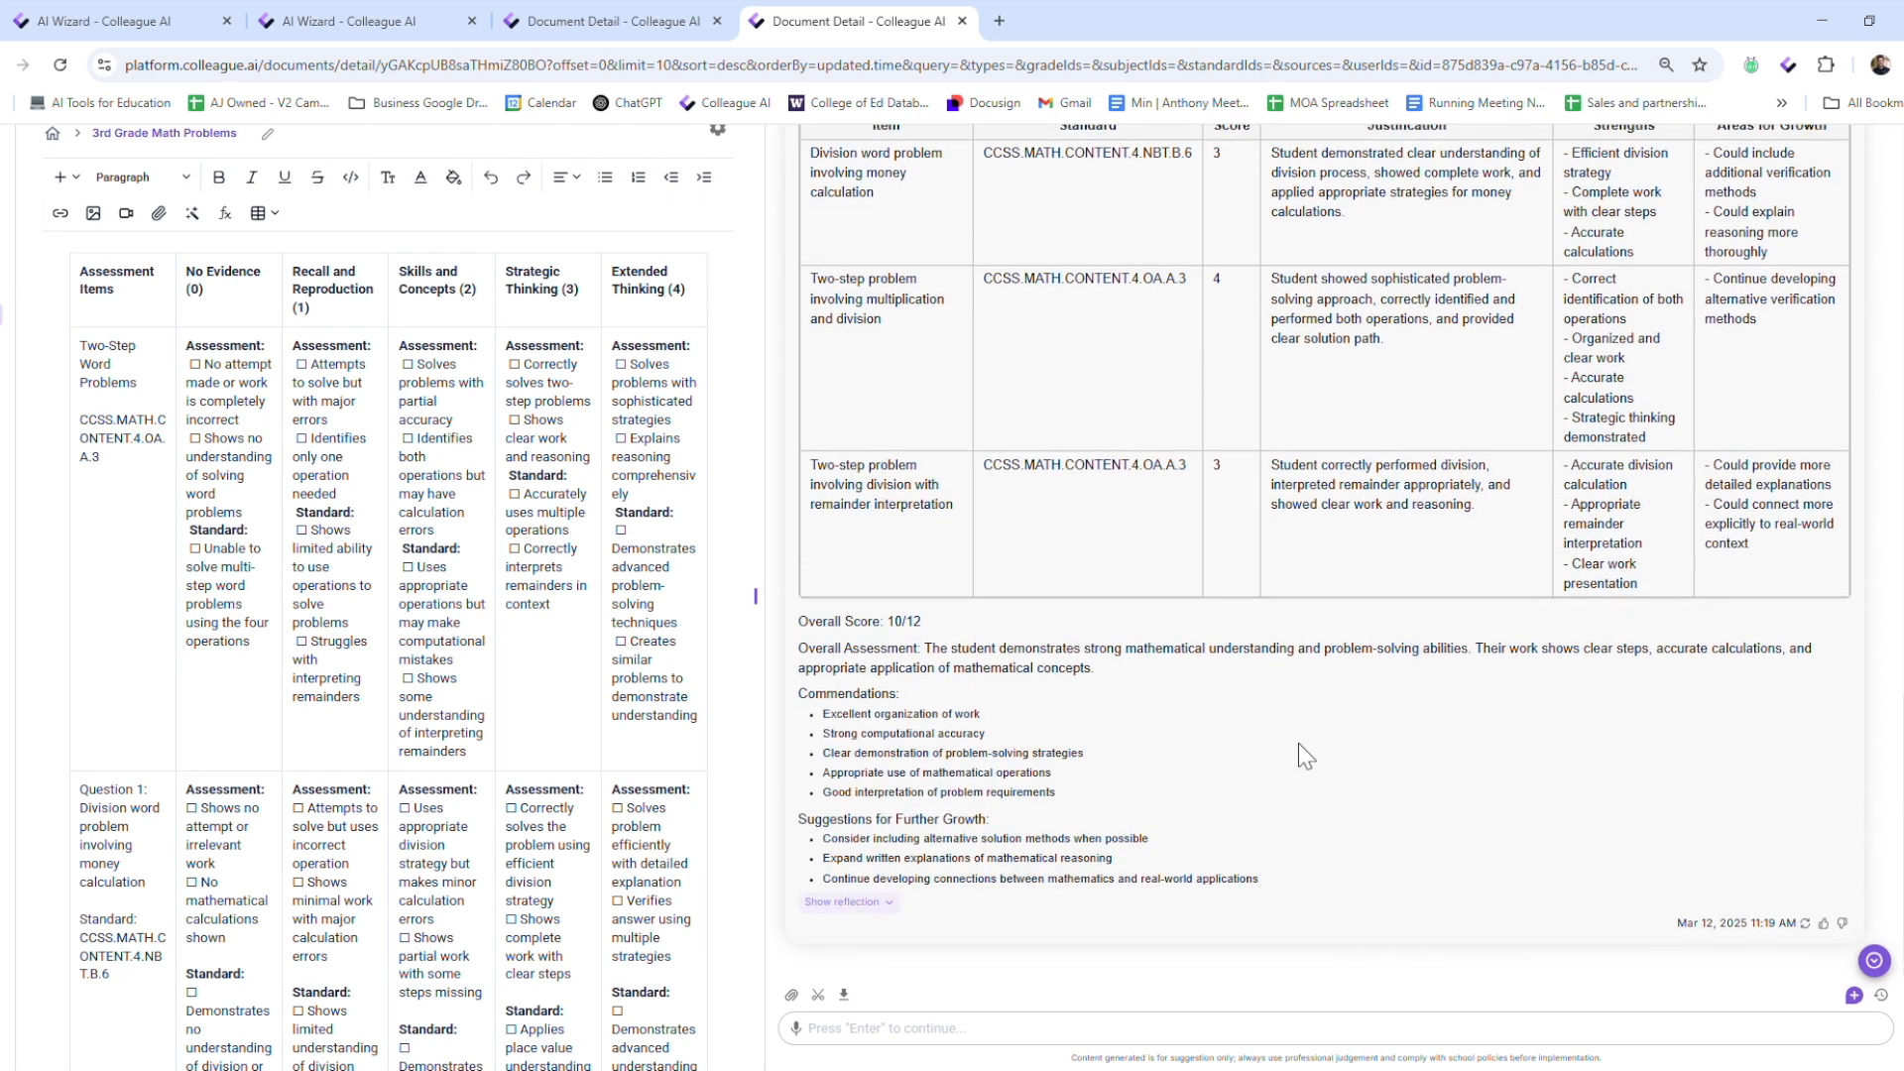